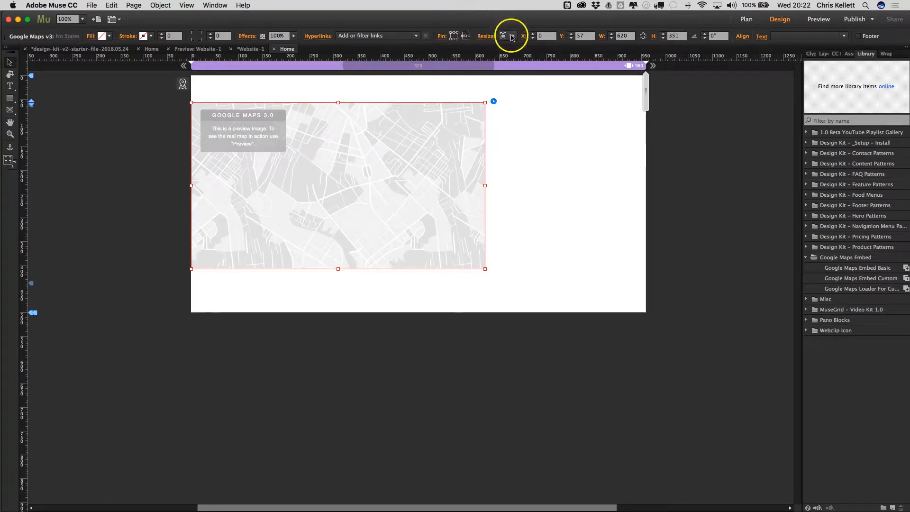
# Make the Google Maps widget stretch to the full browser width and increase its height to about 539 px
pyautogui.click(504, 36)
pyautogui.click(518, 78)
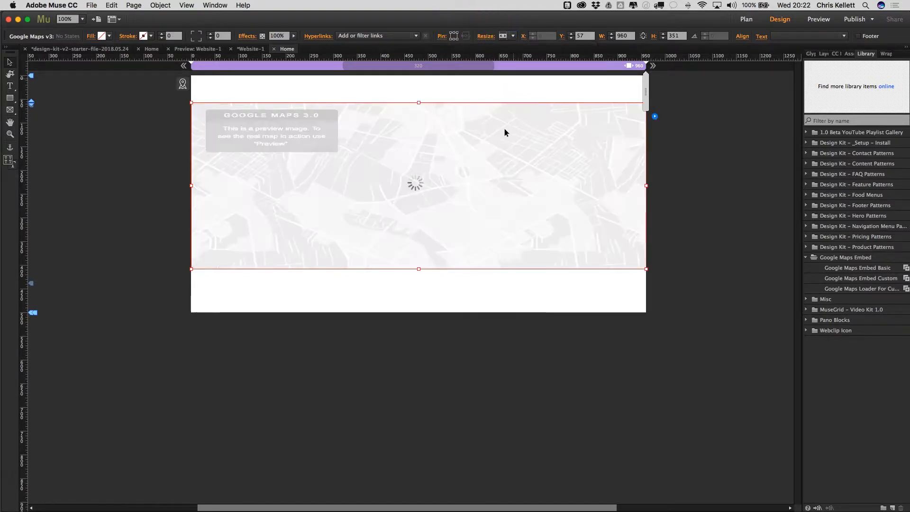
pyautogui.moveTo(418, 269); pyautogui.dragTo(418, 358)
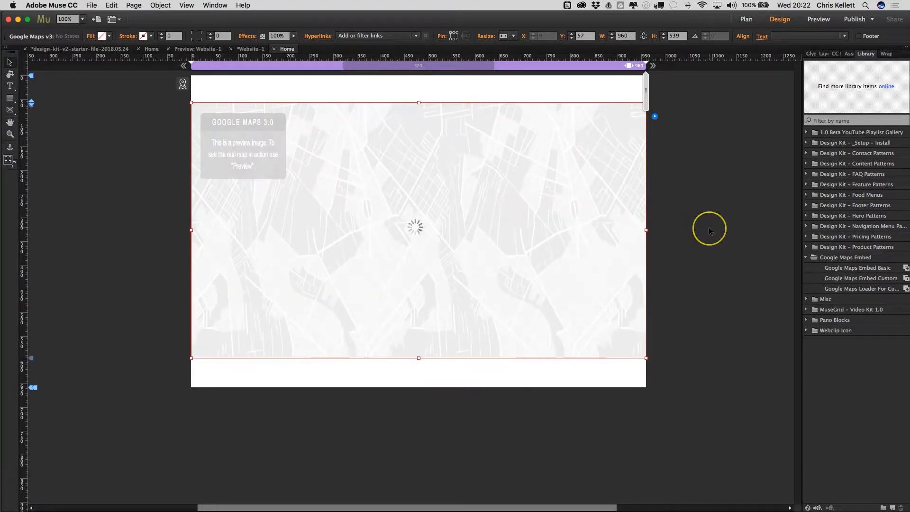
pyautogui.click(708, 228)
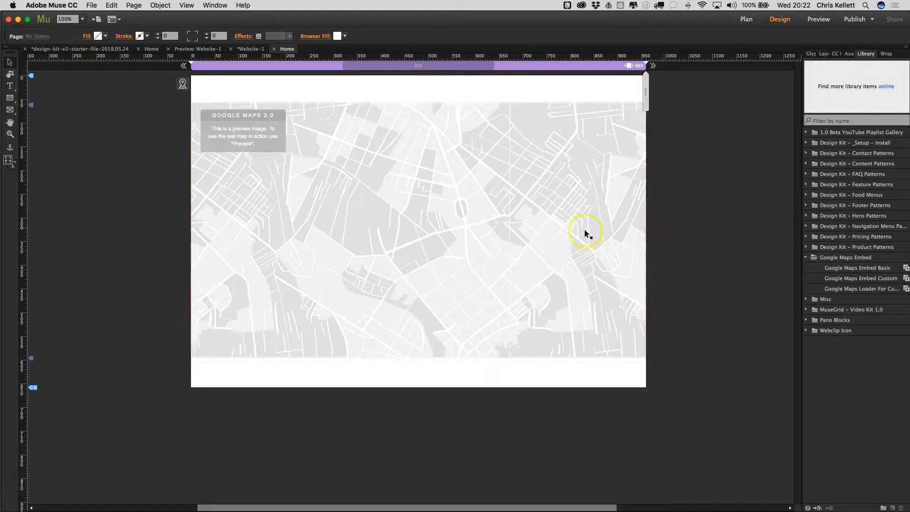
# Review the Google Maps widget's General Settings and Design options, and preview the map in its default style
pyautogui.click(523, 180)
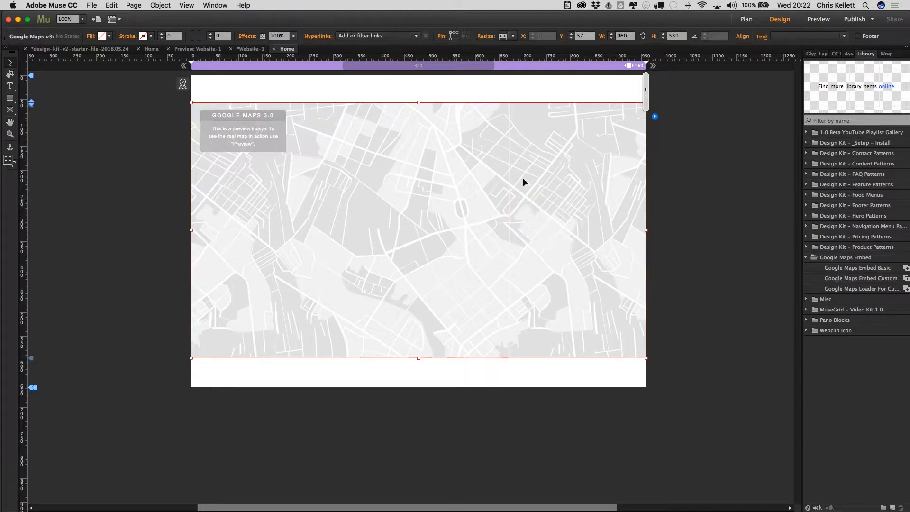
pyautogui.click(655, 116)
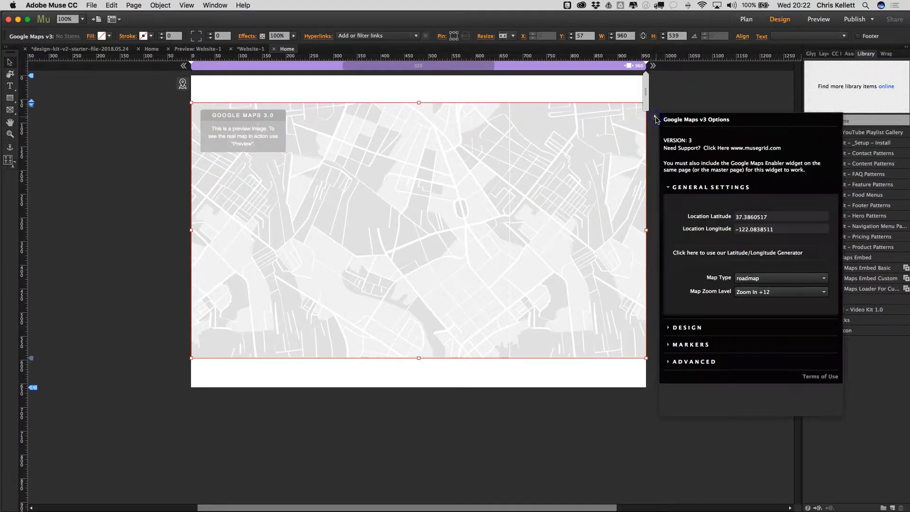
pyautogui.click(674, 187)
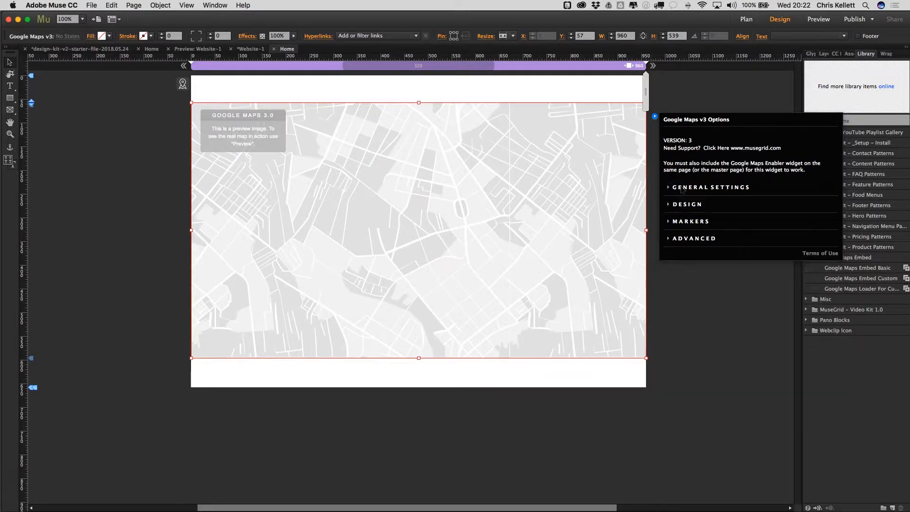
pyautogui.click(680, 204)
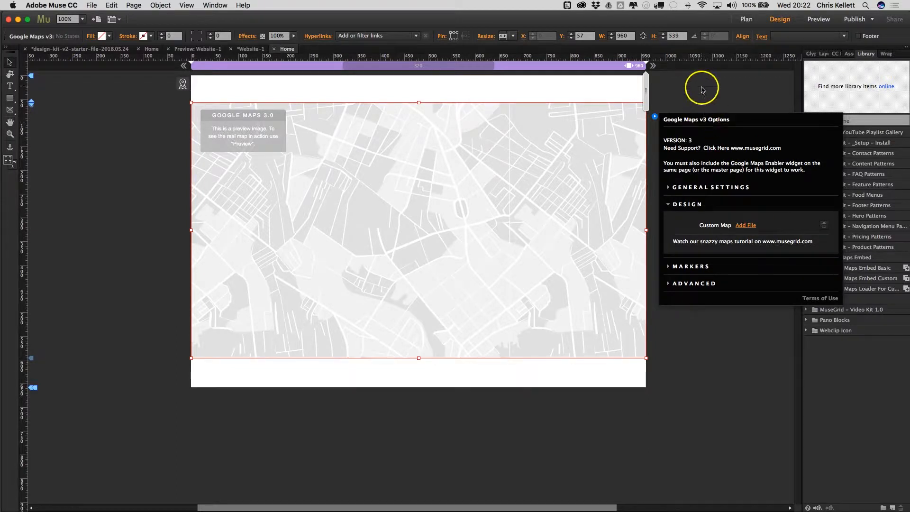
pyautogui.click(818, 19)
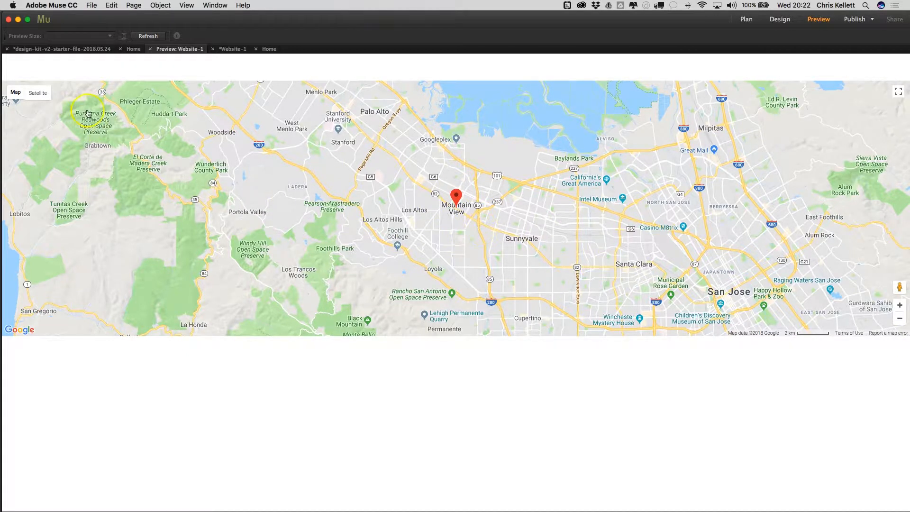
pyautogui.click(268, 49)
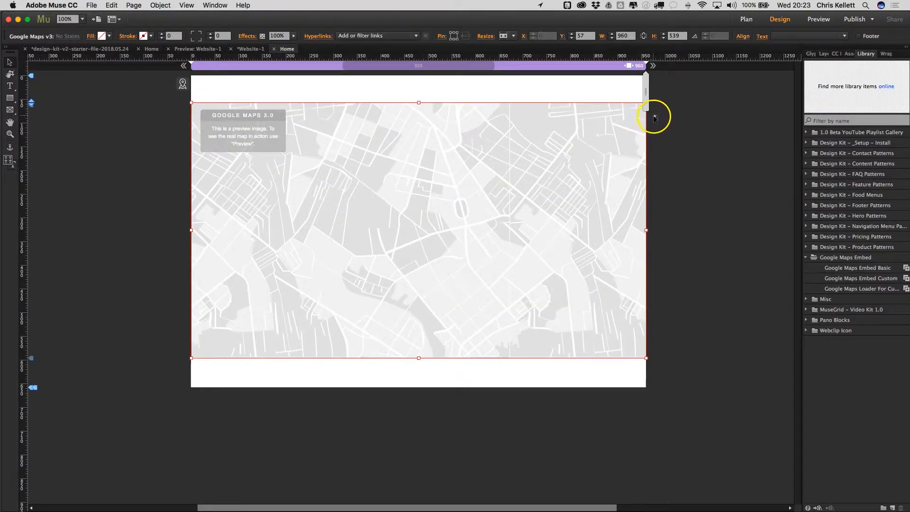
# Check the widget's custom map option, and switch to Finder to examine the style files in the Google Maps 3.0 Package's styles folder
pyautogui.click(654, 116)
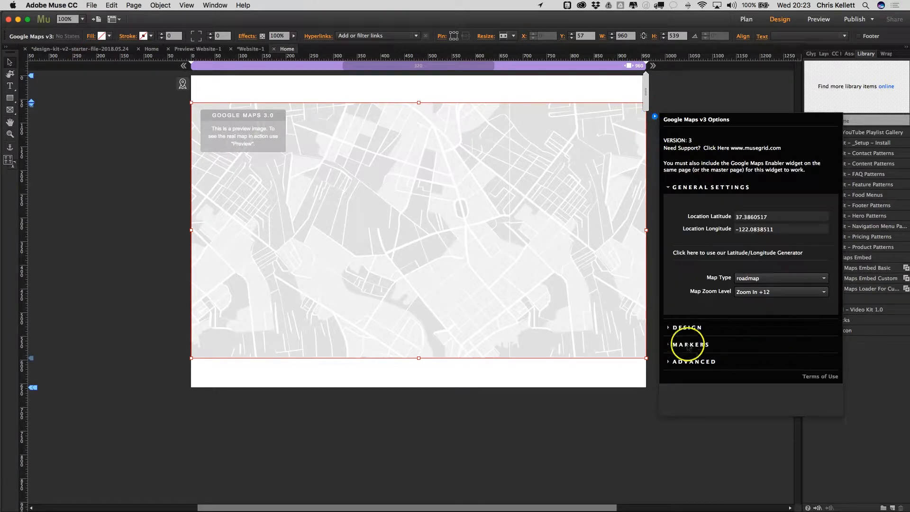
pyautogui.click(682, 188)
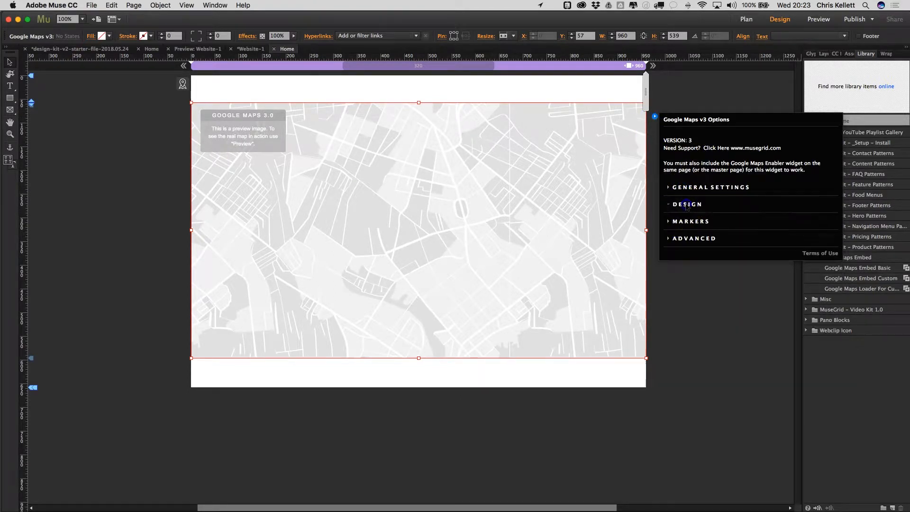
pyautogui.click(686, 204)
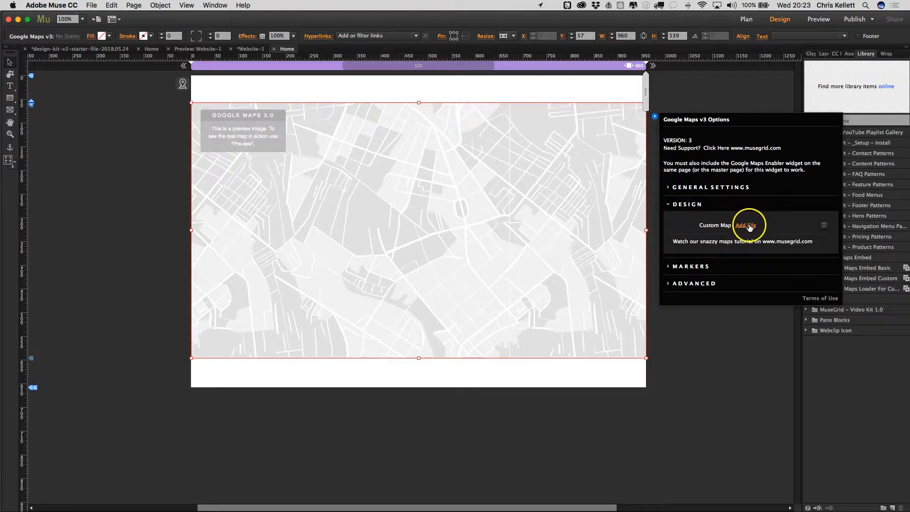
pyautogui.hotkey('ctrl', 'Right')
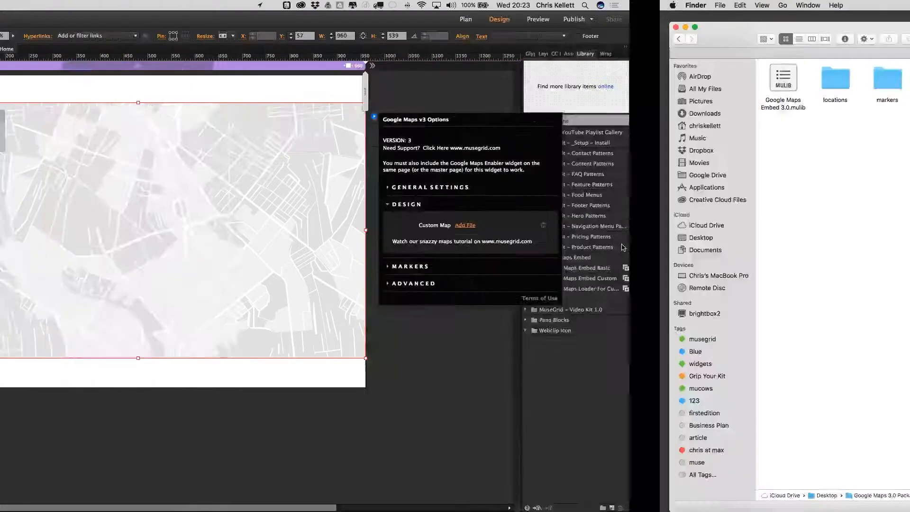
pyautogui.click(397, 125)
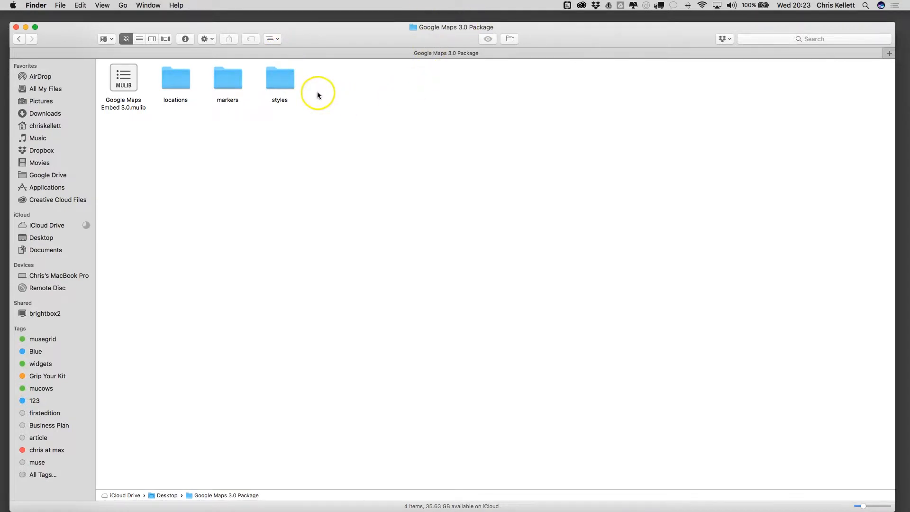
pyautogui.doubleClick(281, 82)
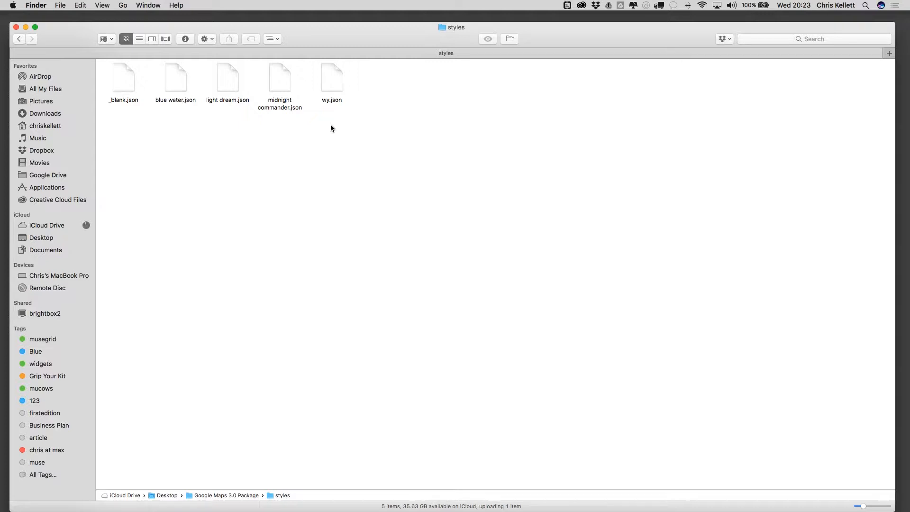
pyautogui.click(296, 133)
# Back in Adobe Muse, load light dream.json from the Google Maps 3 styles folder as the widget's custom map
pyautogui.hotkey('ctrl', 'Left')
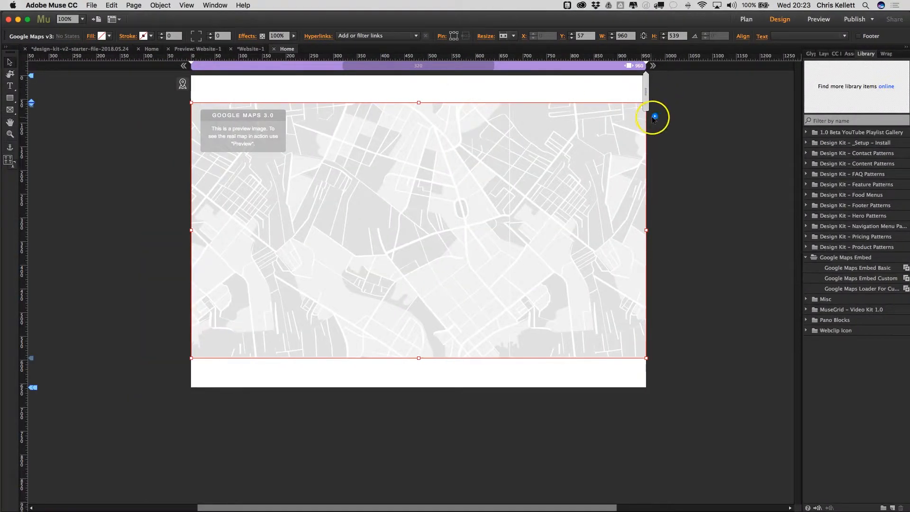
pyautogui.click(655, 117)
pyautogui.click(677, 188)
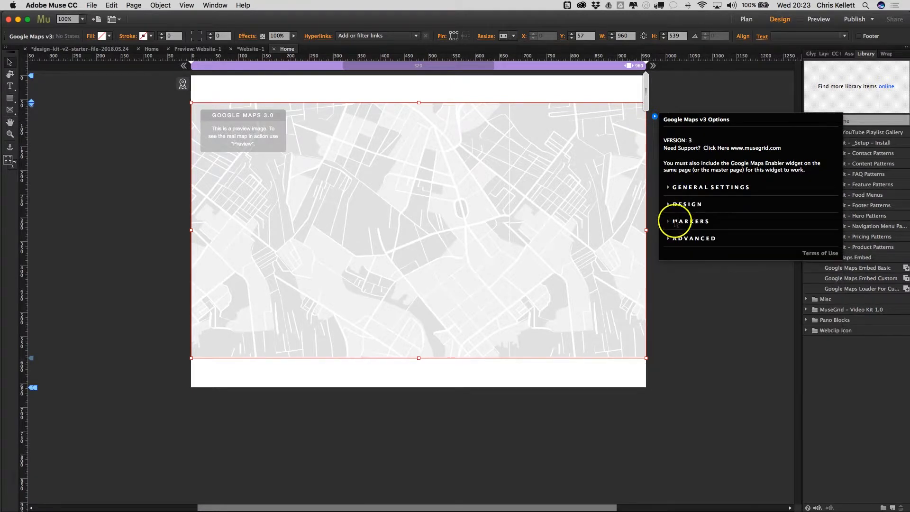
pyautogui.click(675, 205)
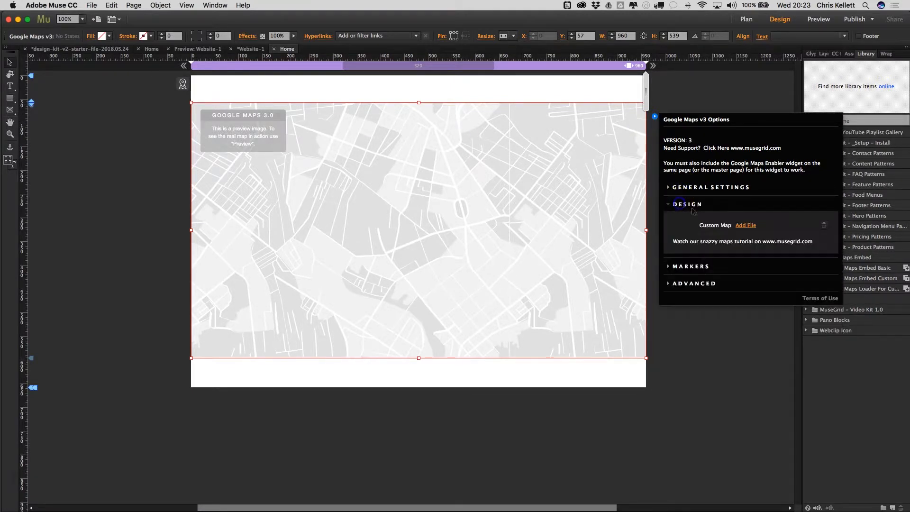
pyautogui.click(718, 232)
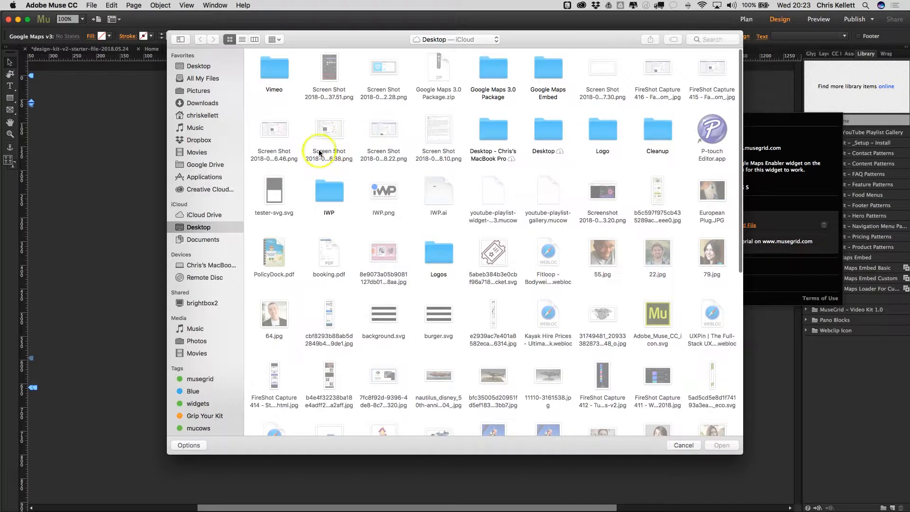
pyautogui.click(472, 40)
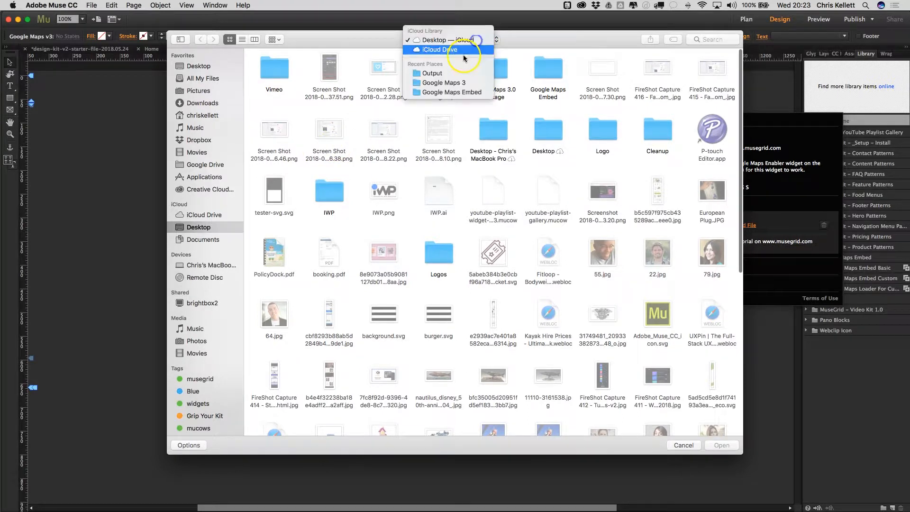
pyautogui.click(445, 83)
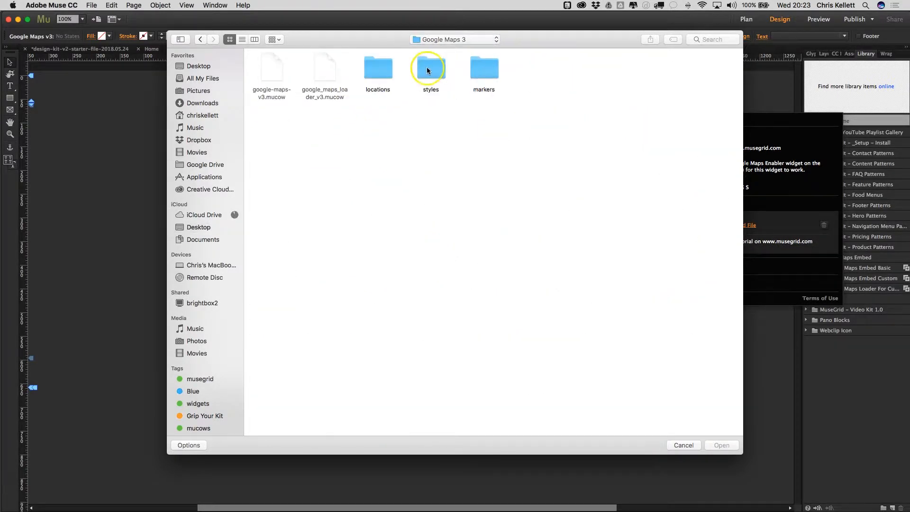
pyautogui.doubleClick(427, 71)
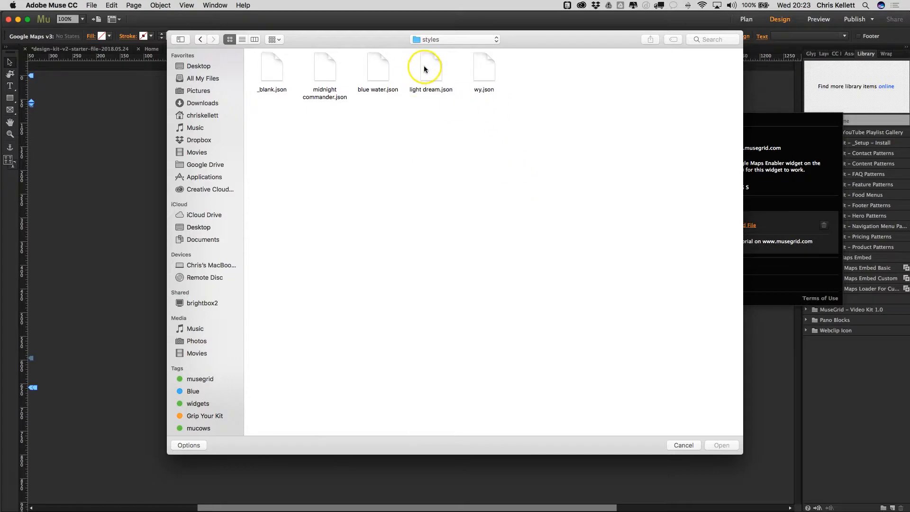
pyautogui.click(424, 69)
pyautogui.click(721, 444)
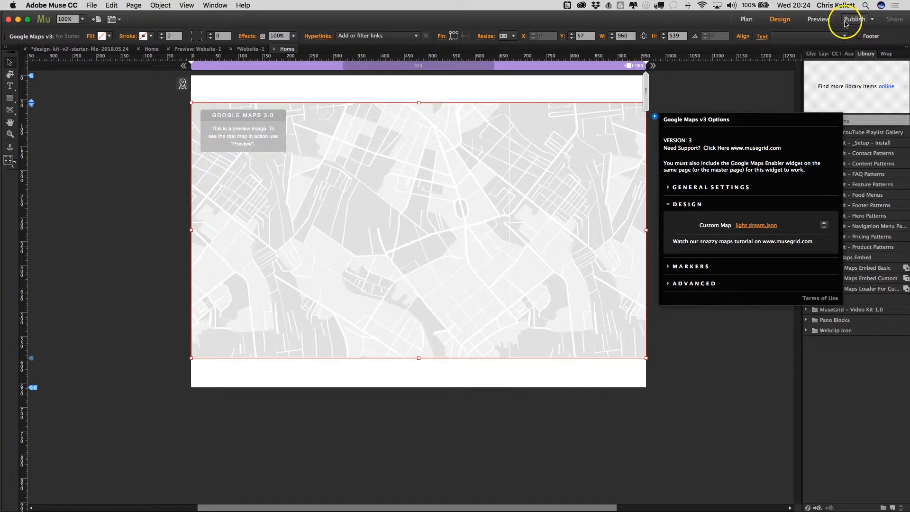
# Preview the page, pan around the custom-styled map to inspect it, and return to the Home page design
pyautogui.click(818, 19)
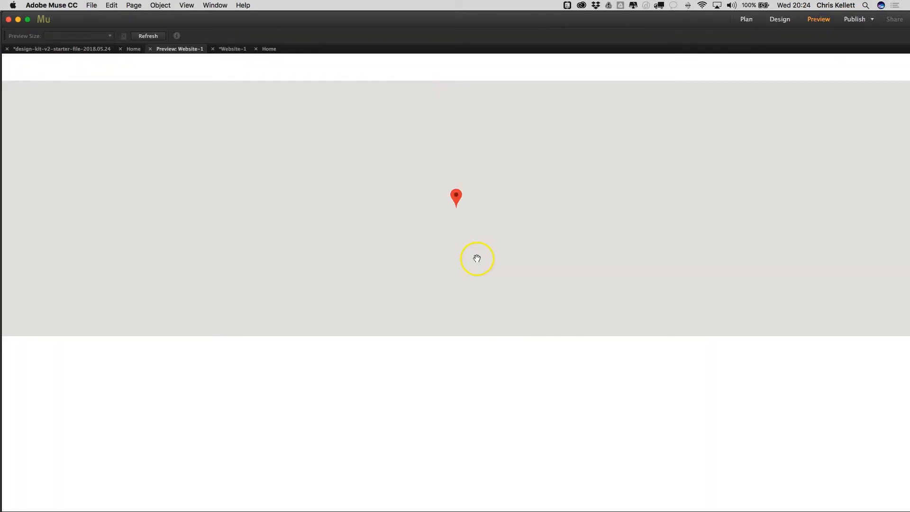
pyautogui.moveTo(486, 163); pyautogui.dragTo(390, 291)
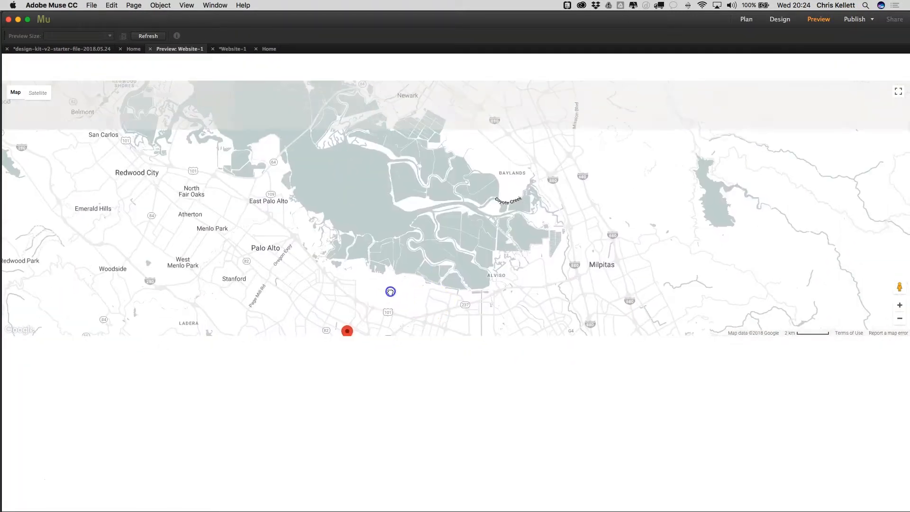
pyautogui.moveTo(416, 193); pyautogui.dragTo(530, 219)
pyautogui.moveTo(393, 297)
pyautogui.mouseDown()
pyautogui.moveTo(390, 183)
pyautogui.moveTo(346, 127)
pyautogui.moveTo(337, 157)
pyautogui.mouseUp()
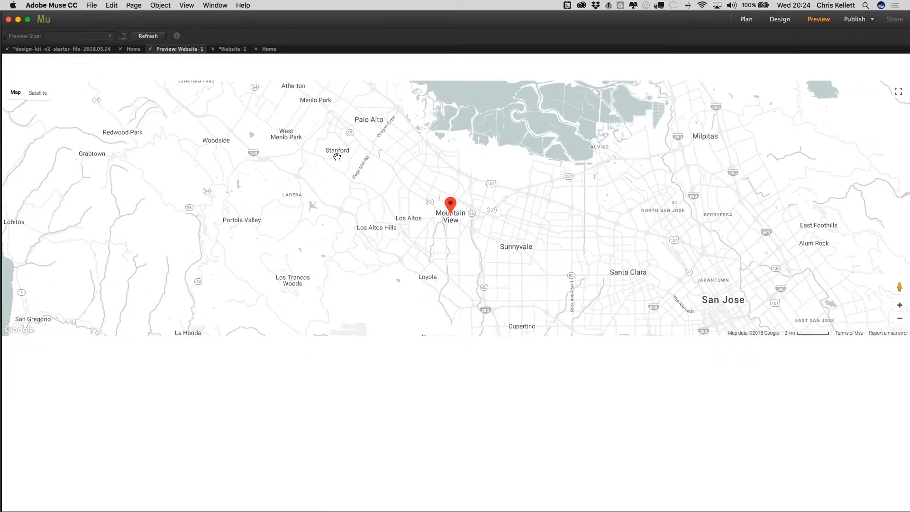
pyautogui.click(269, 50)
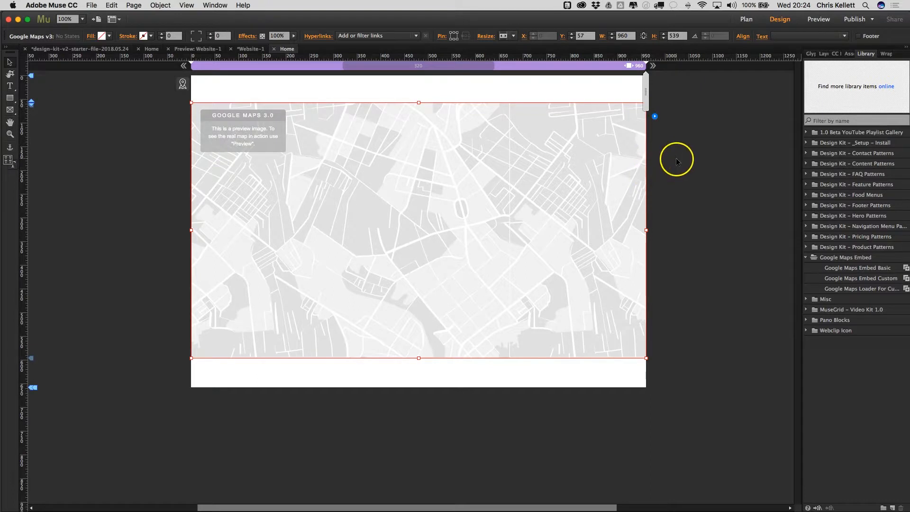
# Switch to Chrome, browse the Explore Styles gallery on Snazzy Maps, and open the Blue Essence style
pyautogui.hotkey('ctrl', 'Right')
pyautogui.hotkey('ctrl', 'Right')
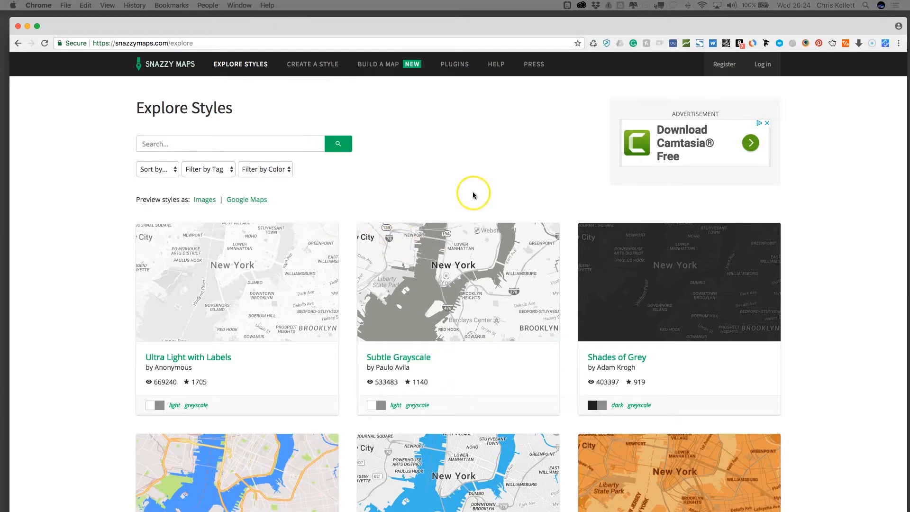
pyautogui.scroll(-2, 471, 193)
pyautogui.scroll(-10, 468, 194)
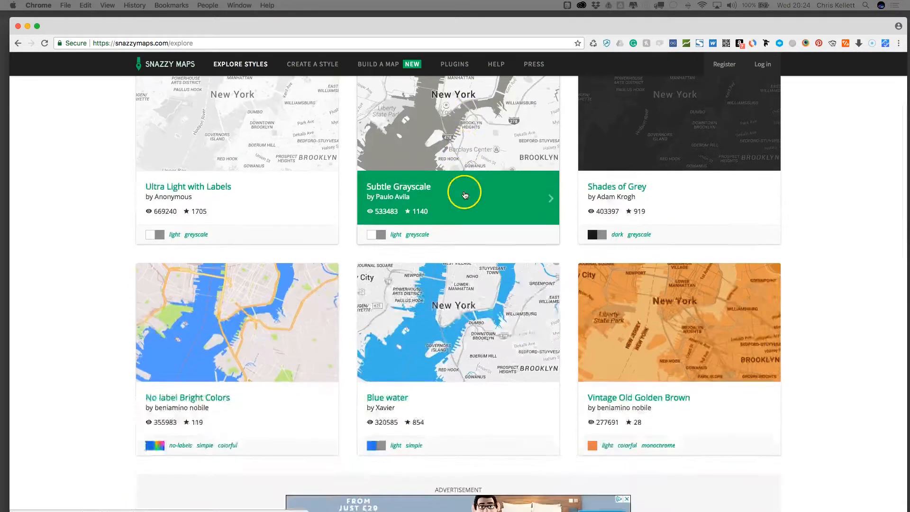
pyautogui.scroll(-15, 676, 257)
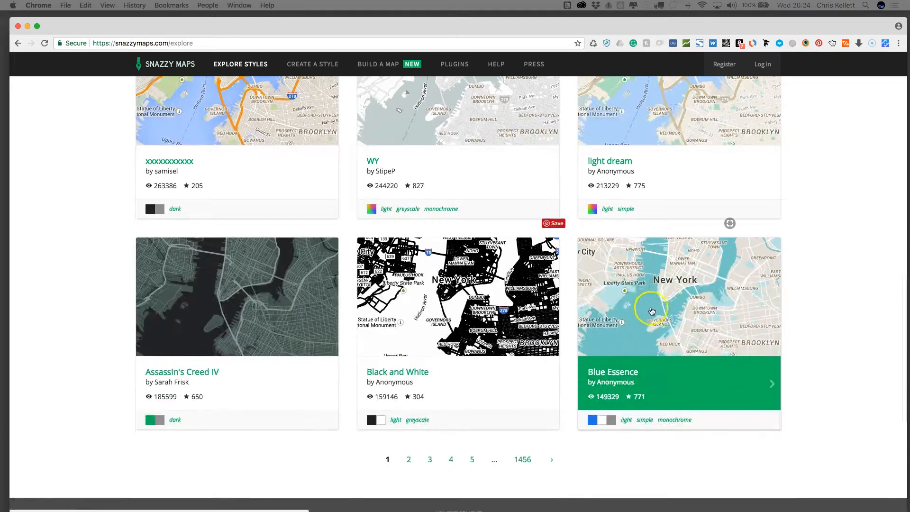
pyautogui.scroll(10, 649, 316)
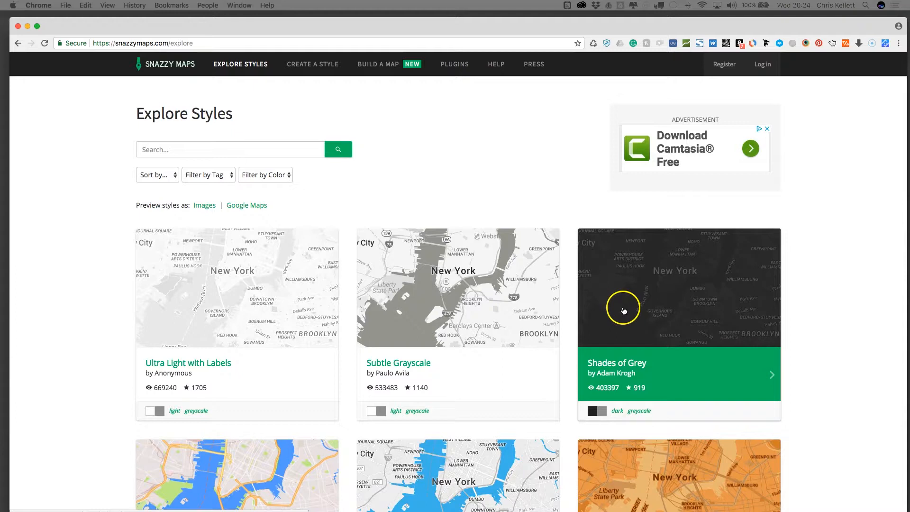
pyautogui.scroll(-3, 623, 308)
pyautogui.scroll(-3, 619, 304)
pyautogui.scroll(-4, 525, 278)
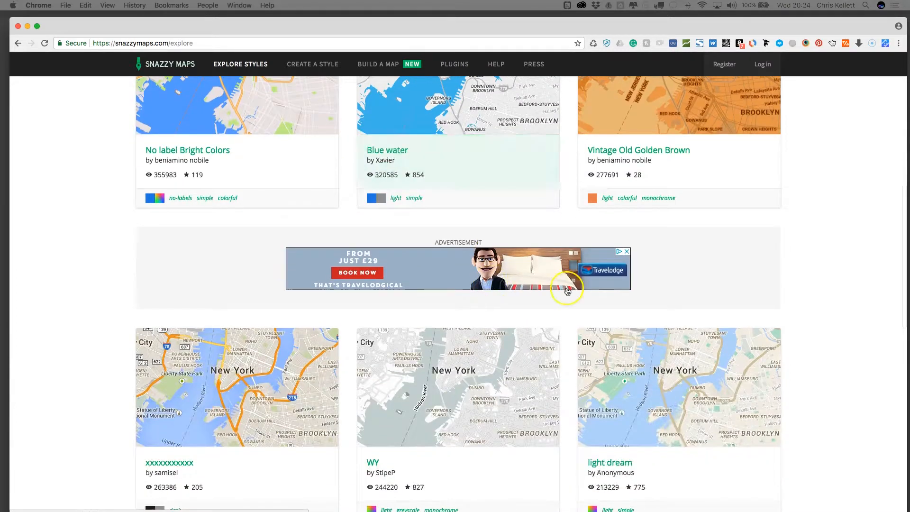
pyautogui.scroll(-2, 709, 312)
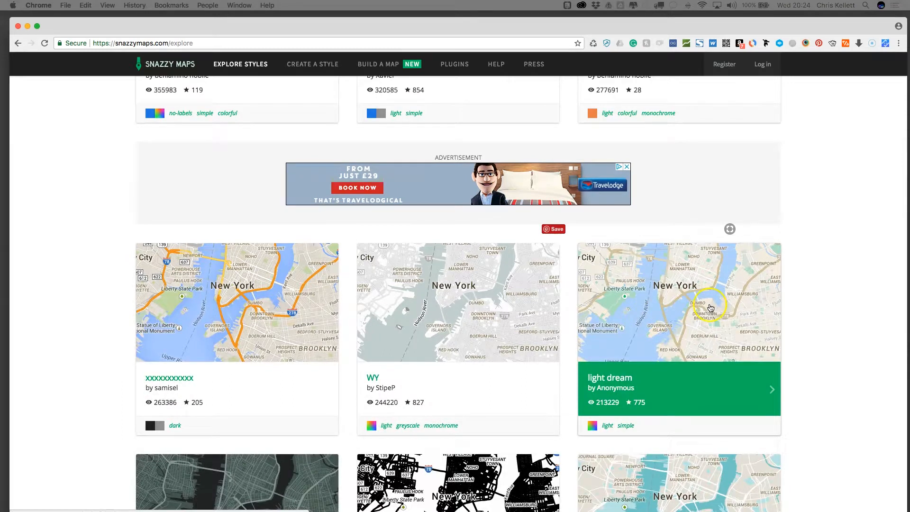
pyautogui.scroll(-3, 616, 339)
pyautogui.scroll(-1, 639, 318)
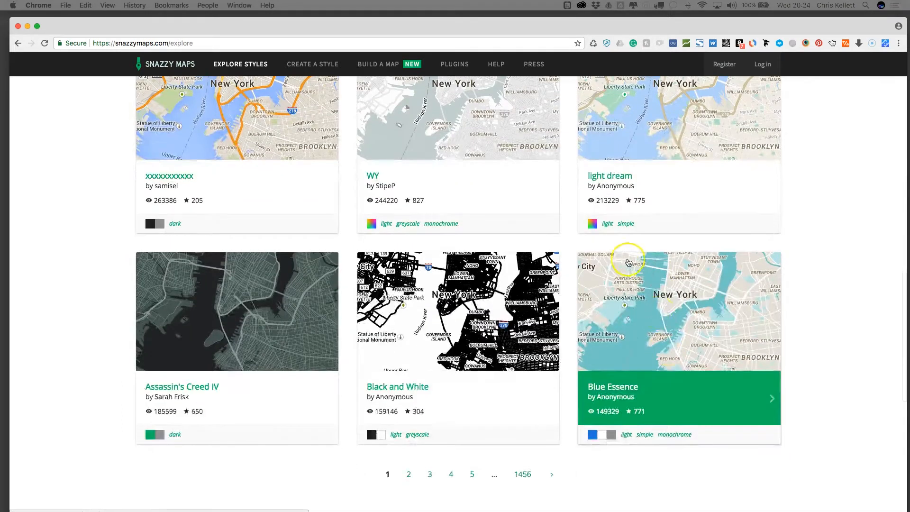
pyautogui.click(664, 336)
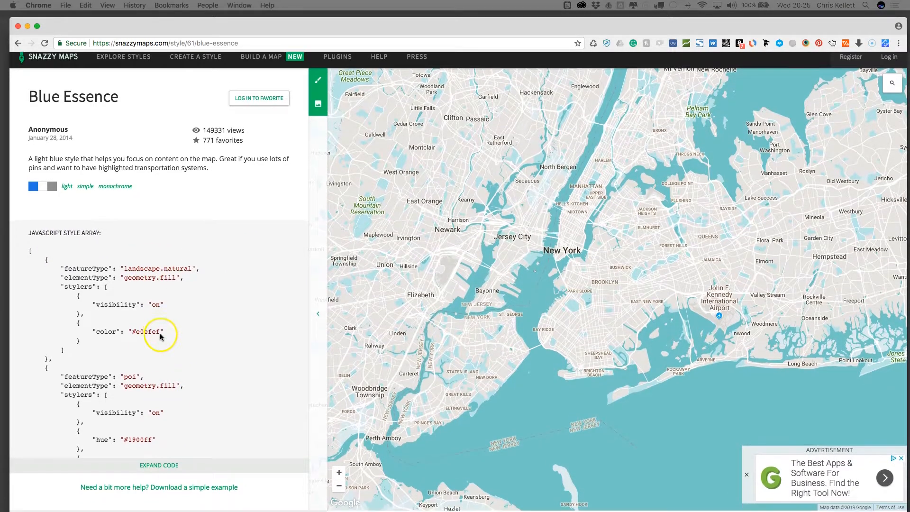
# Examine the Blue Essence style's full JavaScript code and its map preview zoomed in on New York
pyautogui.click(170, 473)
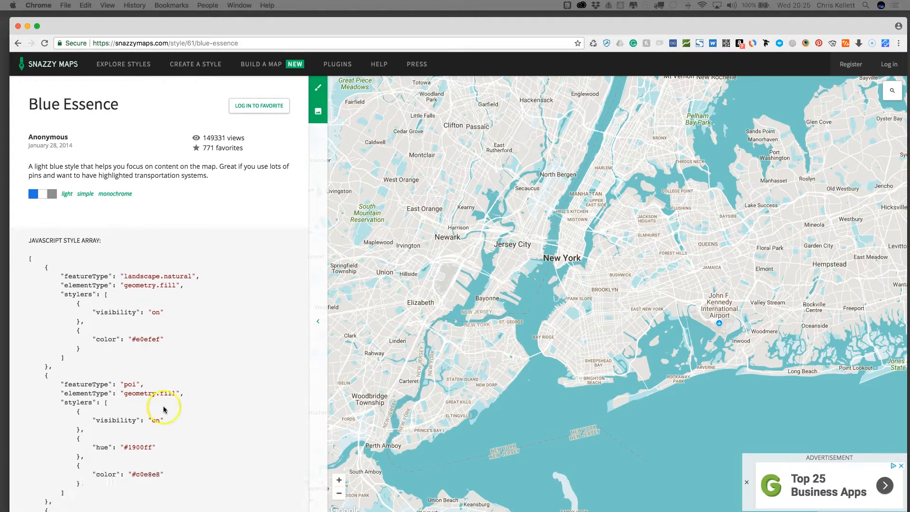
pyautogui.scroll(-6, 160, 412)
pyautogui.scroll(6, 159, 406)
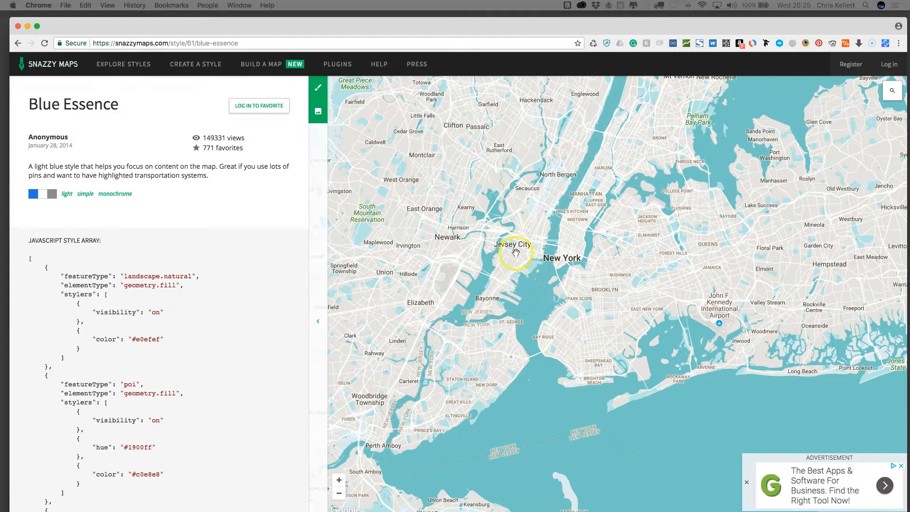
pyautogui.scroll(3, 631, 280)
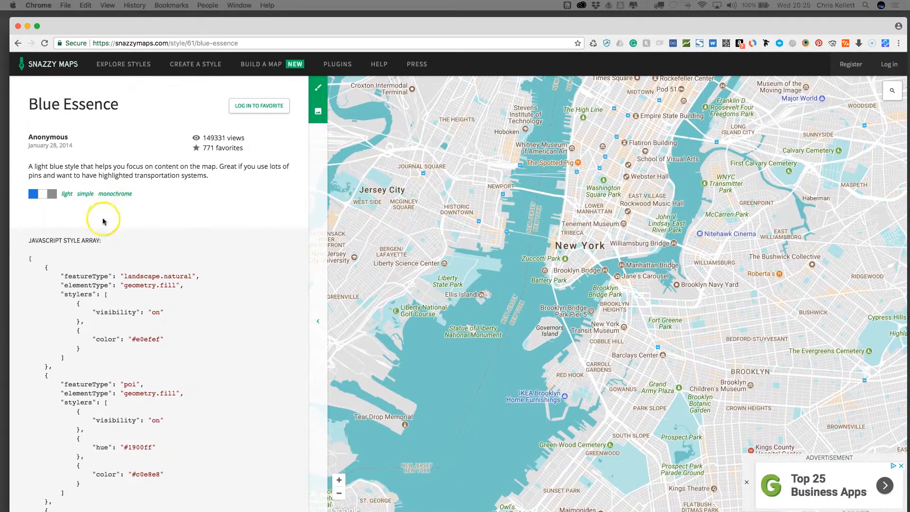
pyautogui.scroll(-10, 168, 315)
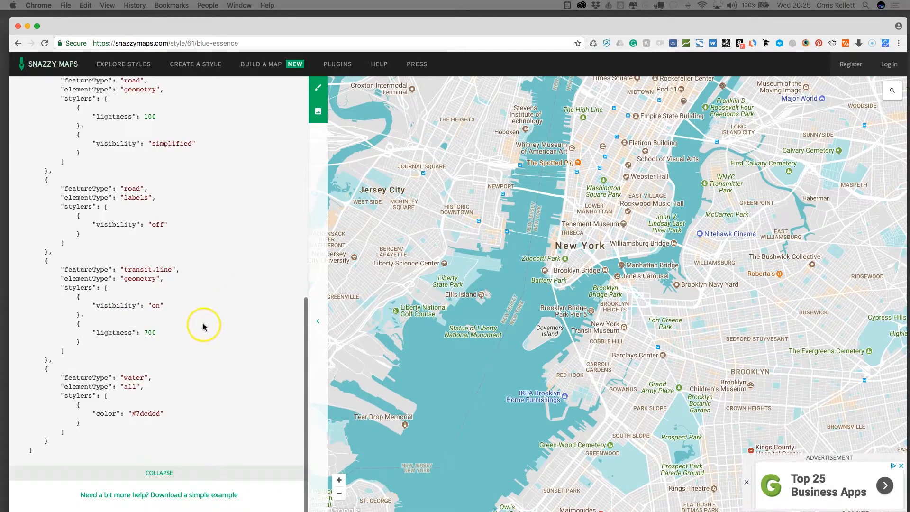
# Copy the complete JavaScript style array of the Blue Essence style, from the opening to the closing bracket
pyautogui.click(161, 473)
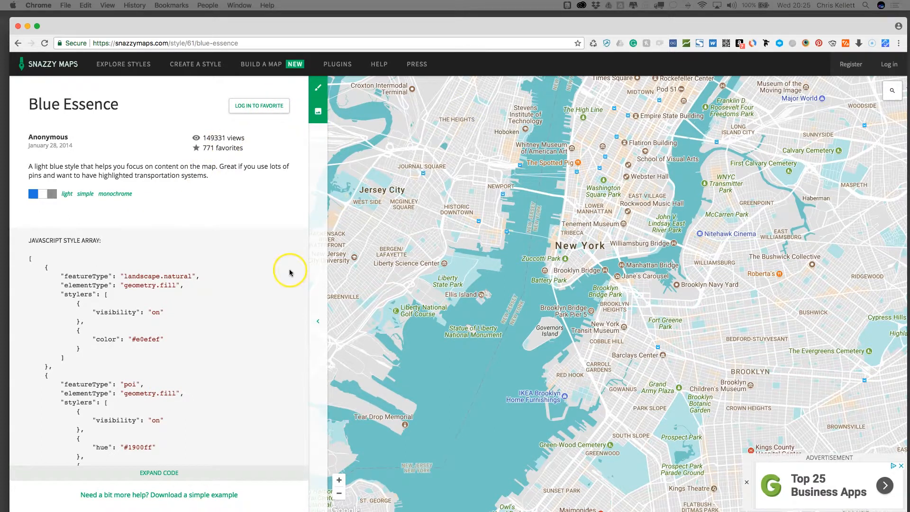
pyautogui.click(156, 473)
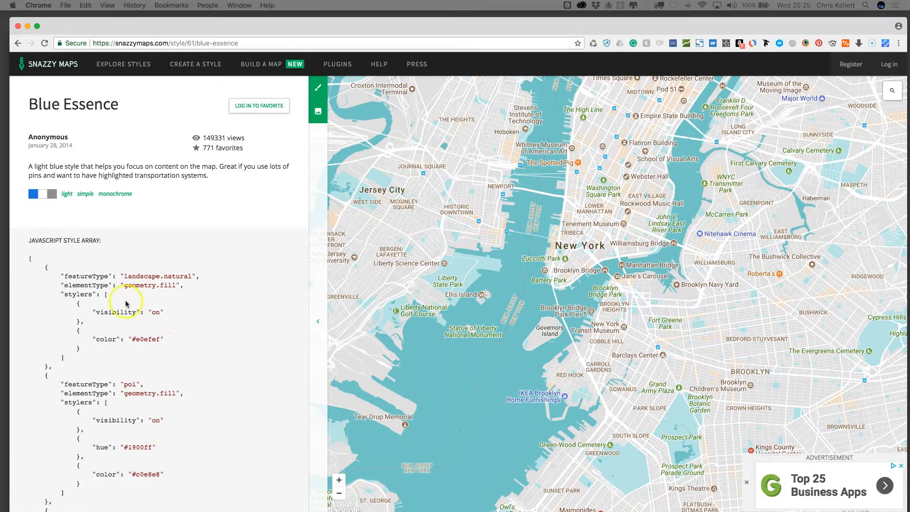
pyautogui.moveTo(30, 259); pyautogui.dragTo(40, 457)
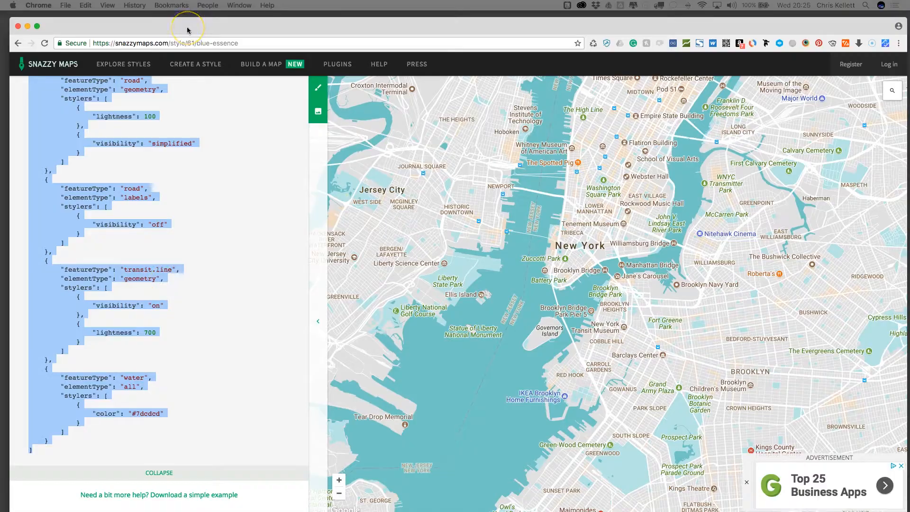
# Switch to Finder and open _blank.json from the Google Maps 3.0 Package's styles folder in Brackets
pyautogui.hotkey('ctrl', 'Left')
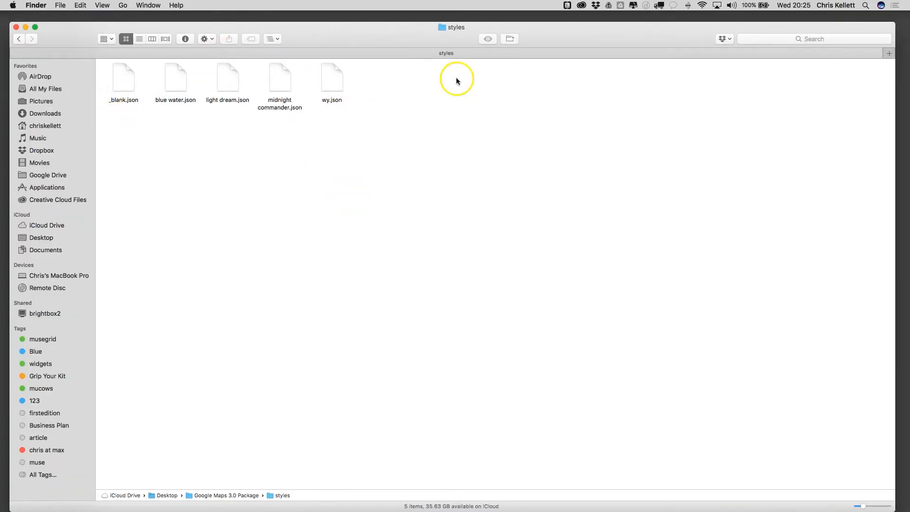
pyautogui.click(121, 83)
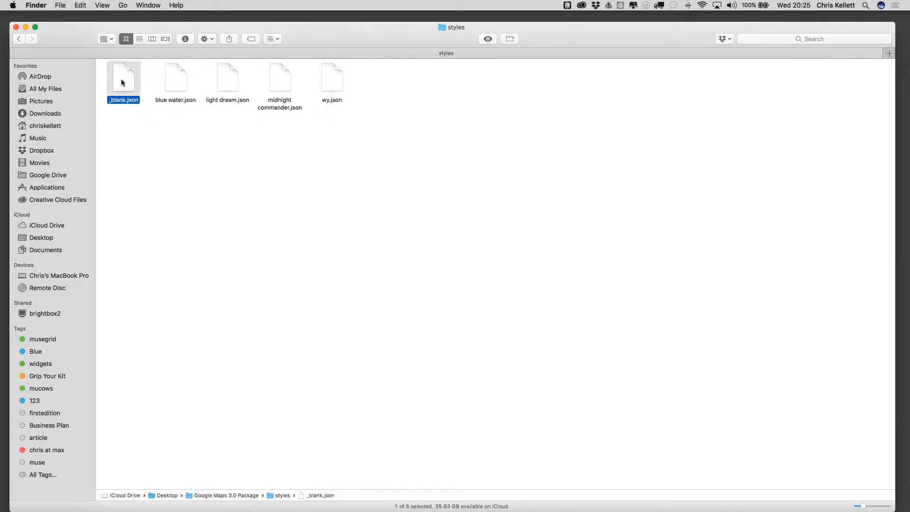
pyautogui.rightClick(121, 79)
pyautogui.click(160, 93)
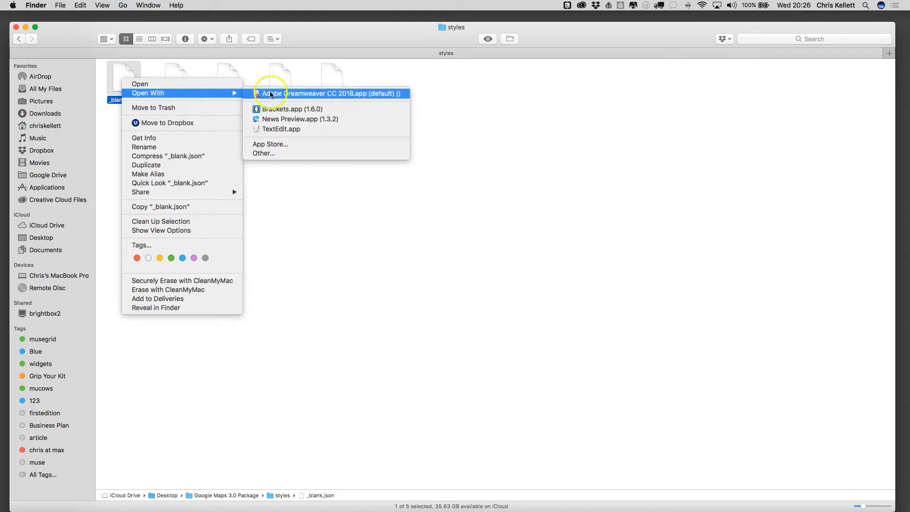
pyautogui.click(272, 111)
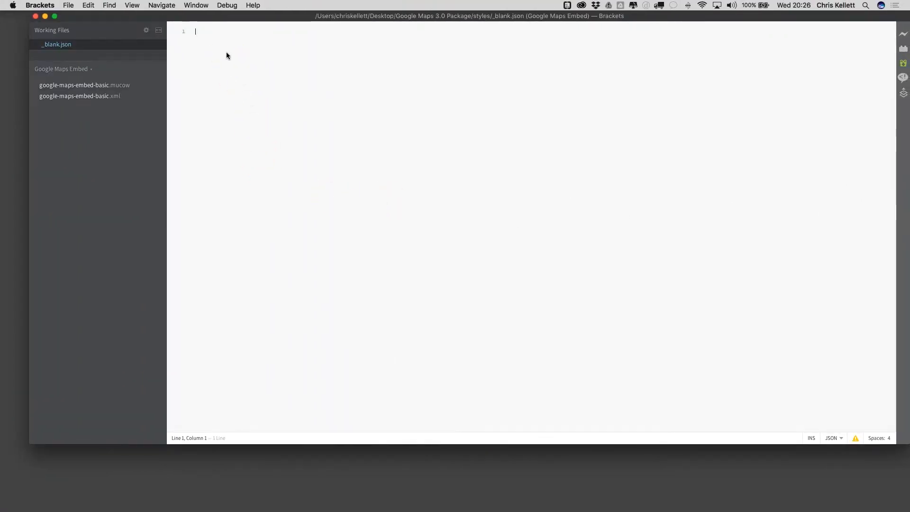
# Paste the copied Blue Essence style array into the empty _blank.json file and check the code from start to end
pyautogui.press('super+v')
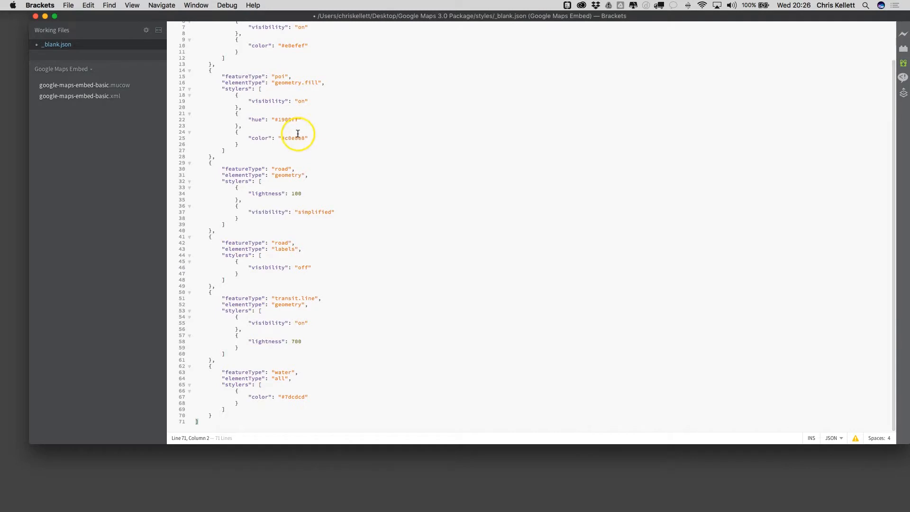
pyautogui.scroll(2, 295, 134)
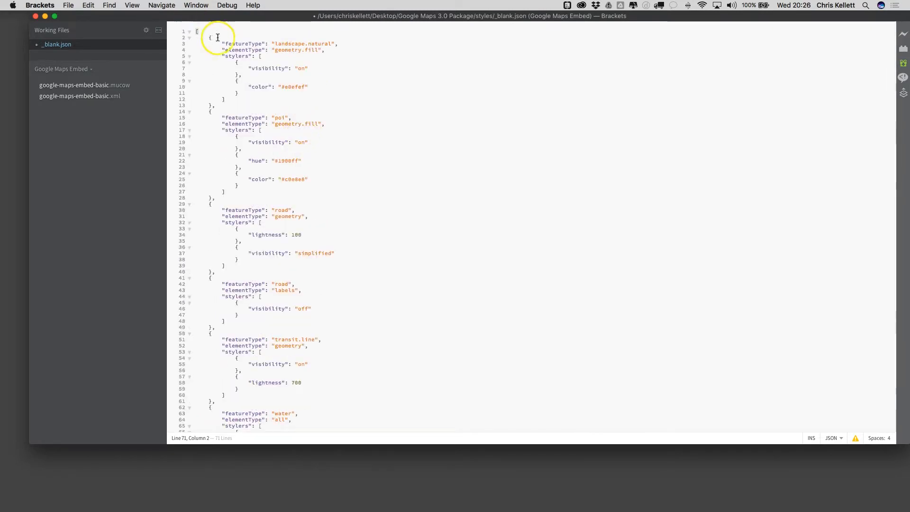
pyautogui.scroll(-2, 223, 34)
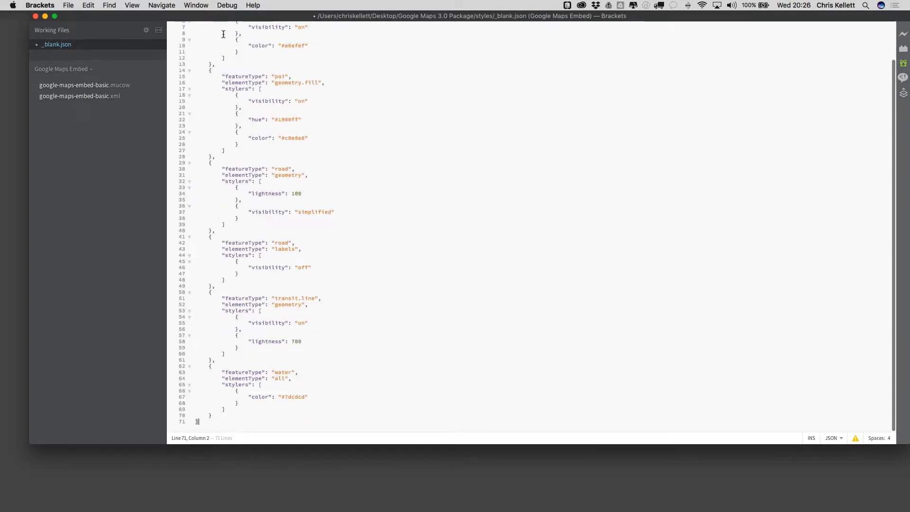
# Save the pasted style code as a new file named custom.json in the Google Maps 3.0 Package's styles folder
pyautogui.click(69, 5)
pyautogui.click(109, 94)
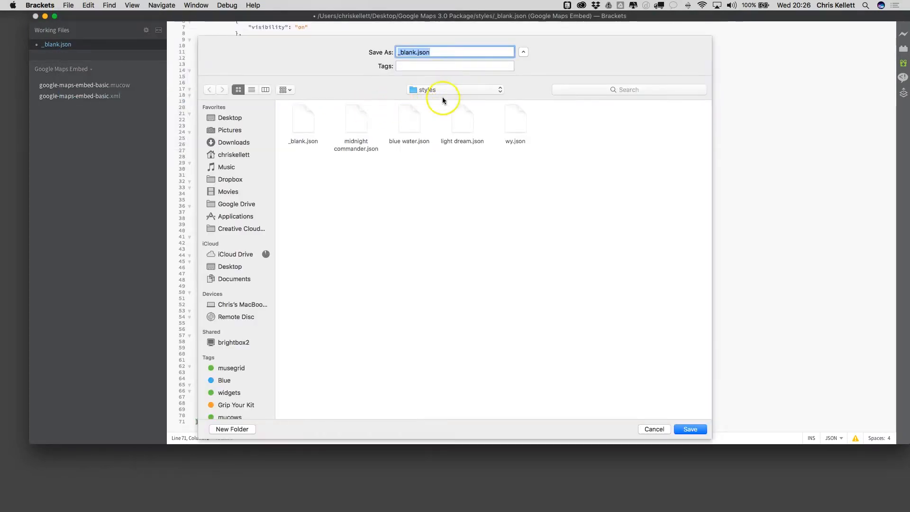
pyautogui.click(417, 54)
pyautogui.moveTo(417, 54); pyautogui.dragTo(387, 54)
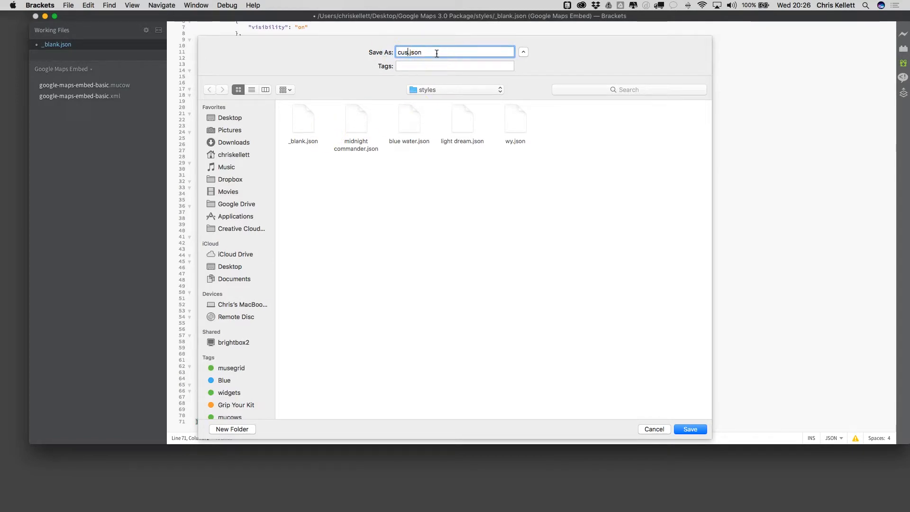
pyautogui.press('Return')
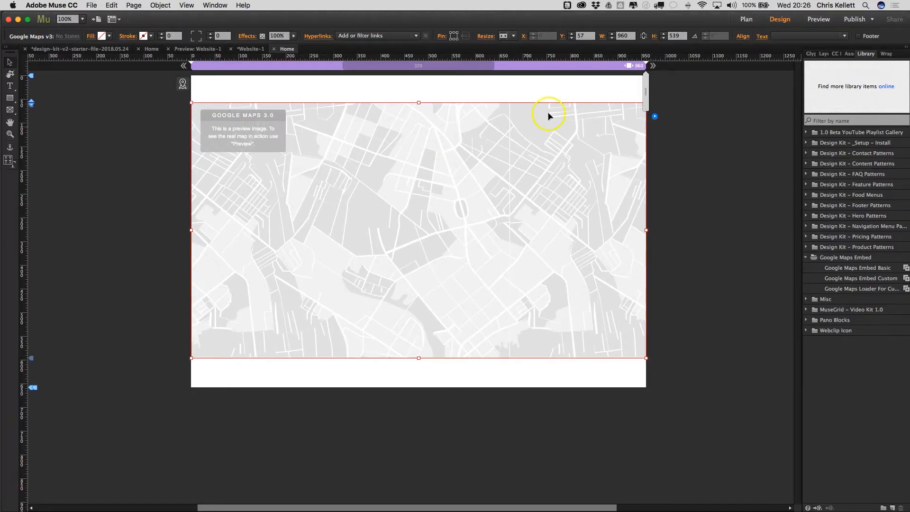
pyautogui.click(654, 116)
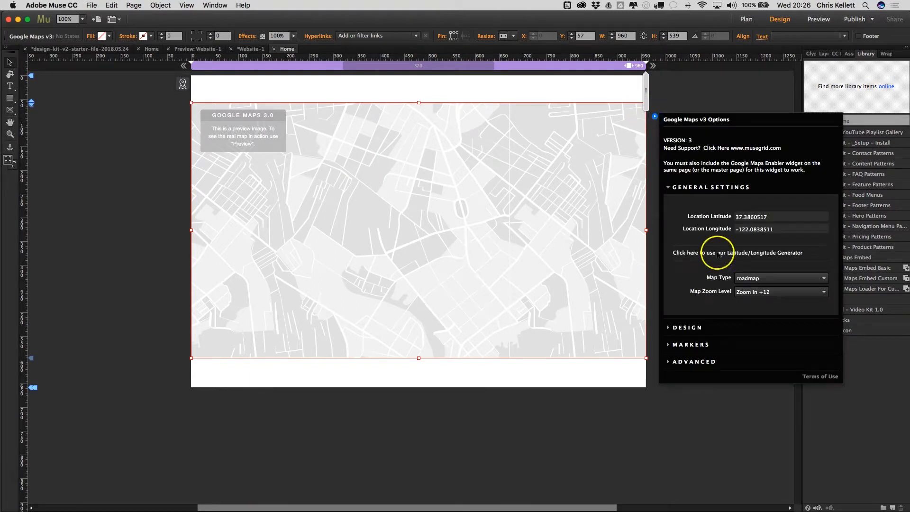
pyautogui.click(686, 328)
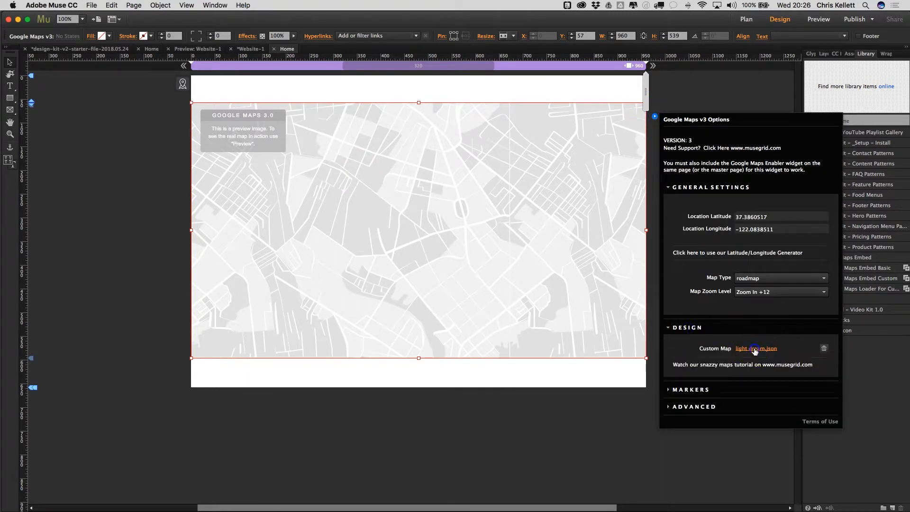
pyautogui.click(754, 349)
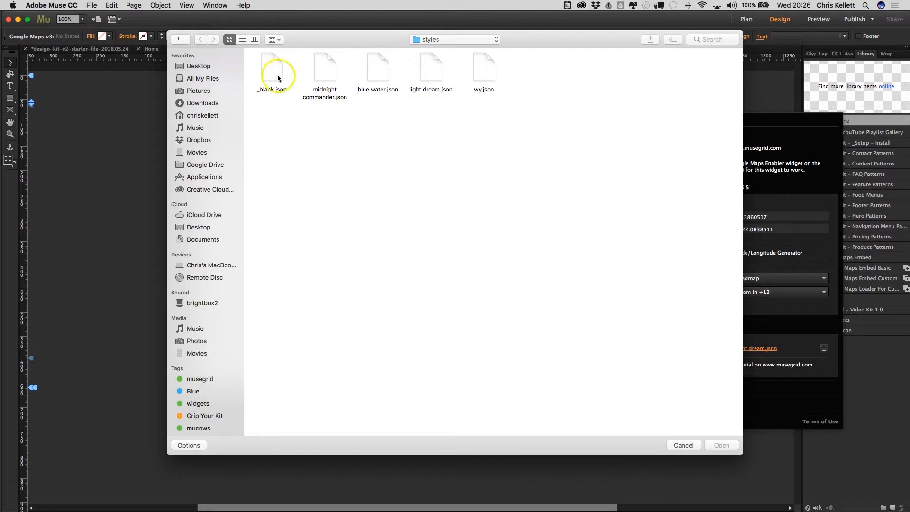
pyautogui.click(683, 445)
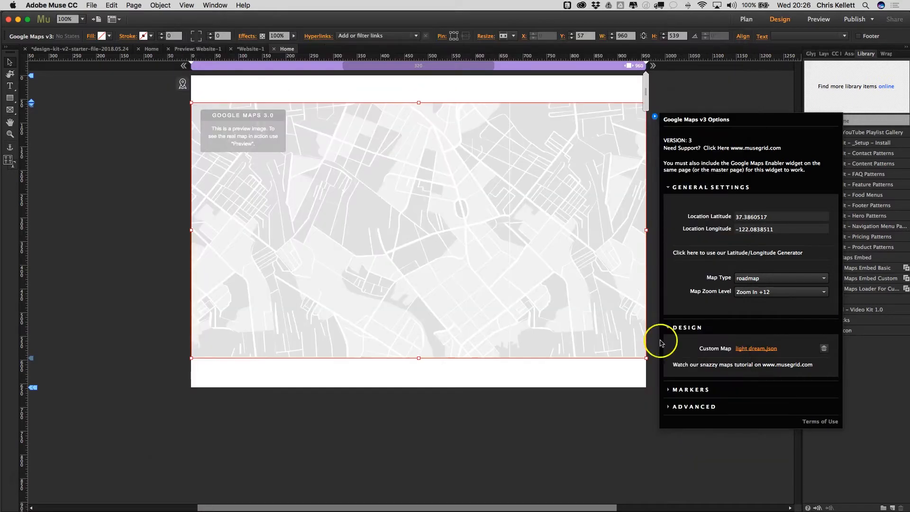
# Switch to Brackets and save another copy of the style code as custom.json in the styles folder of Google Maps 3
pyautogui.hotkey('ctrl', 'Right')
pyautogui.hotkey('ctrl', 'Right')
pyautogui.hotkey('ctrl', 'Right')
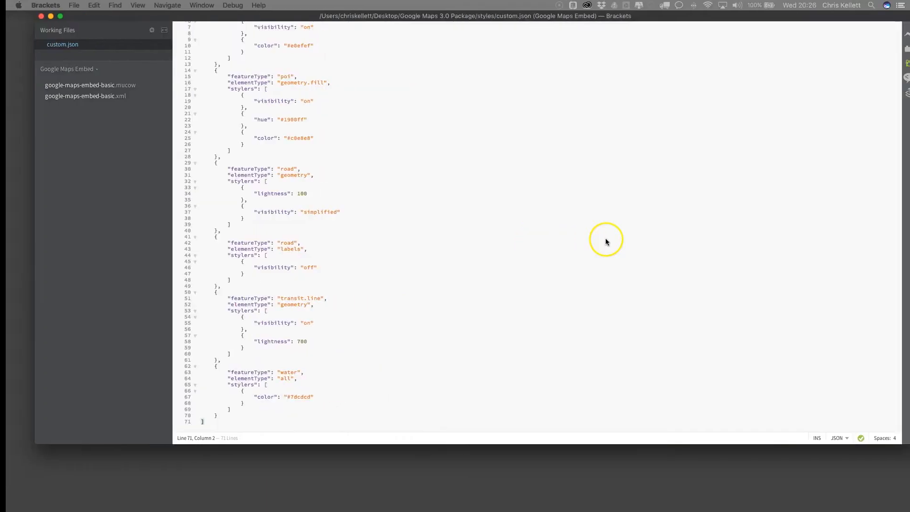
pyautogui.click(74, 5)
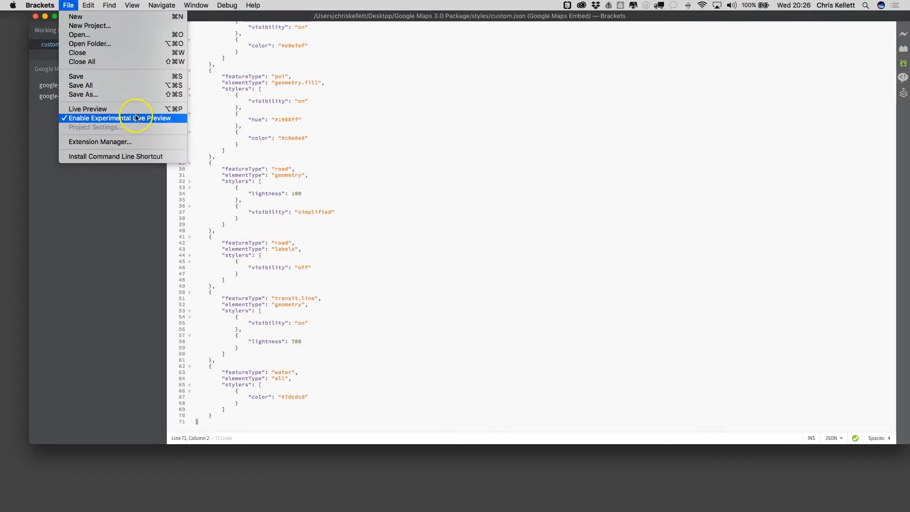
pyautogui.click(84, 94)
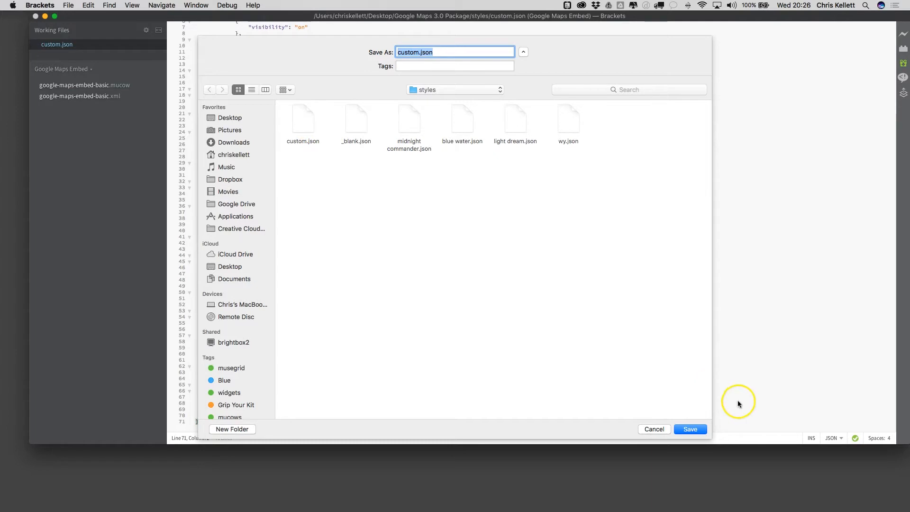
pyautogui.click(443, 89)
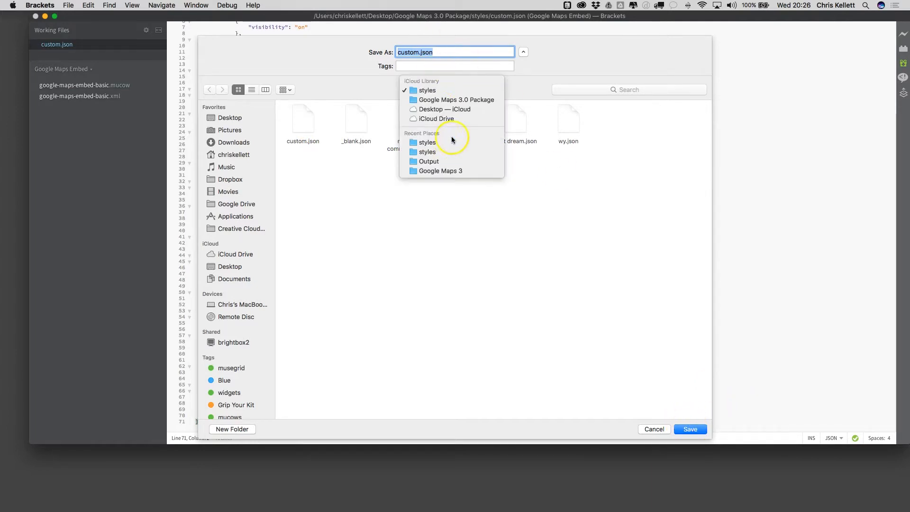
pyautogui.click(450, 170)
pyautogui.doubleClick(463, 114)
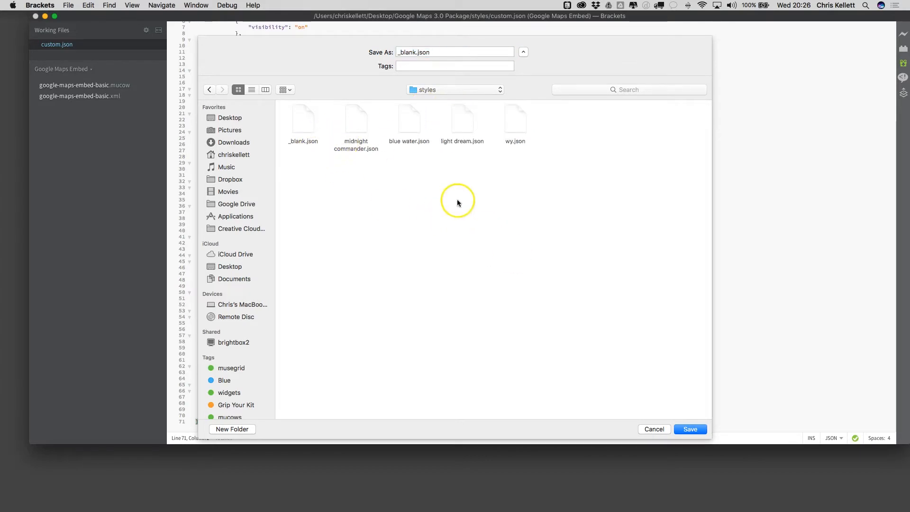
pyautogui.doubleClick(416, 53)
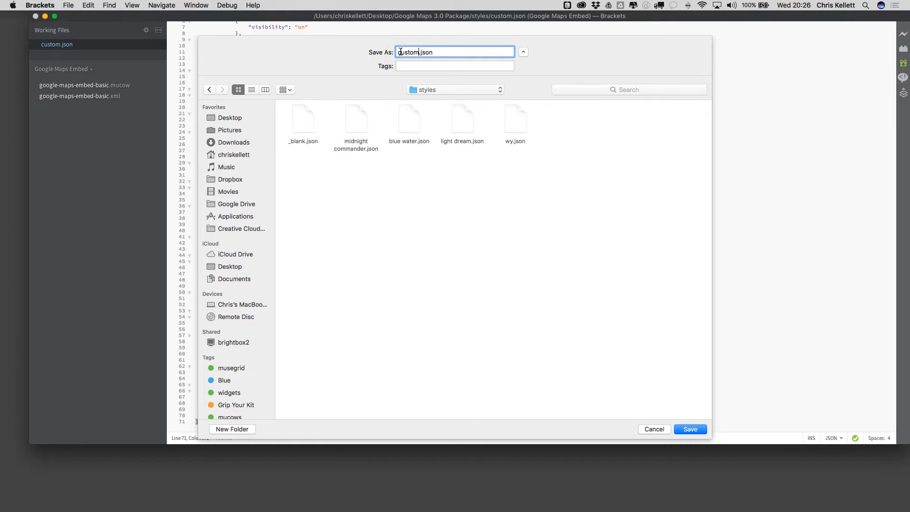
pyautogui.press('Return')
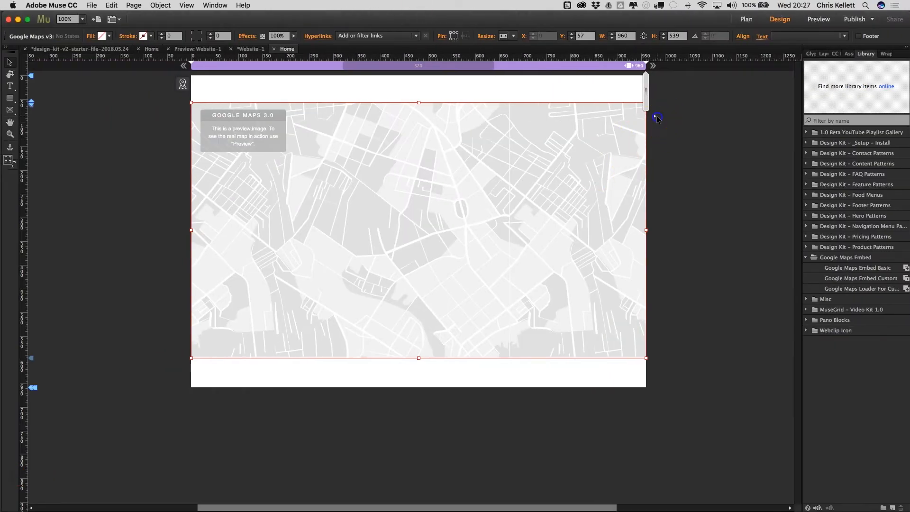
# Back in Adobe Muse, load custom.json as the Google Maps widget's custom map
pyautogui.click(656, 117)
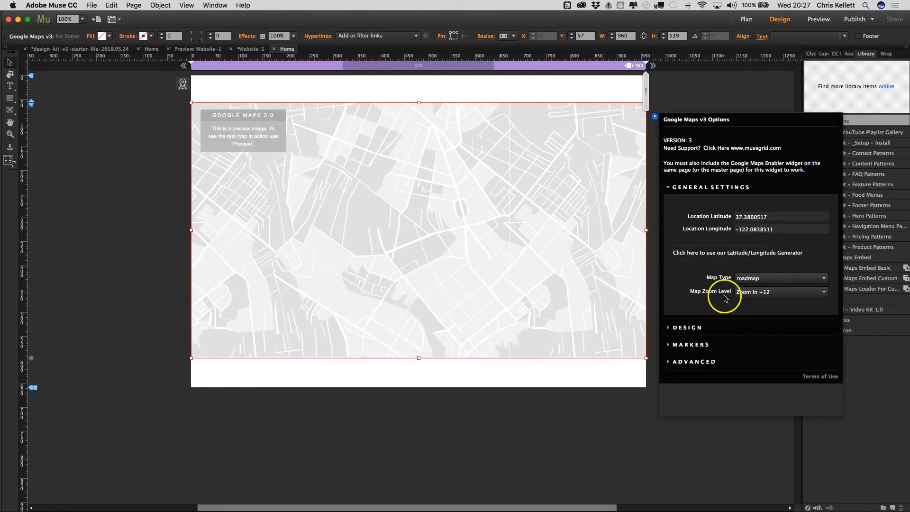
pyautogui.click(695, 328)
pyautogui.click(754, 353)
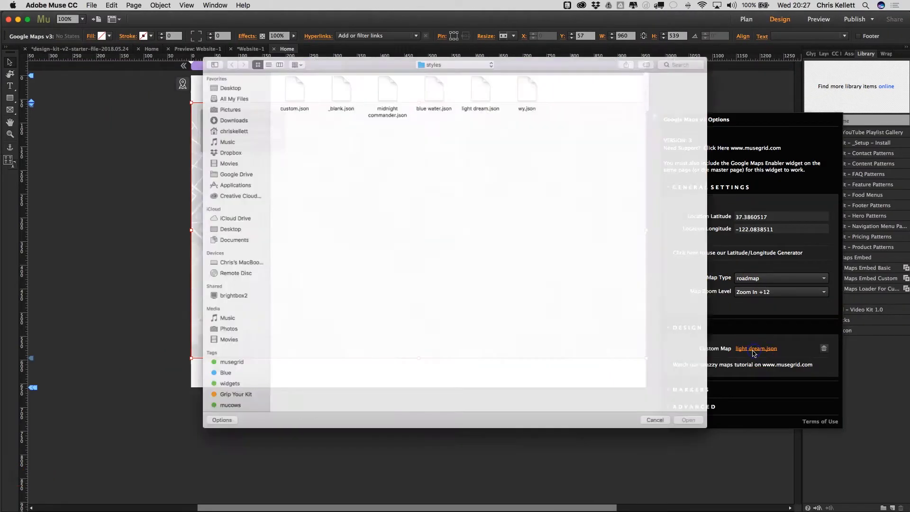
pyautogui.click(271, 73)
pyautogui.click(721, 445)
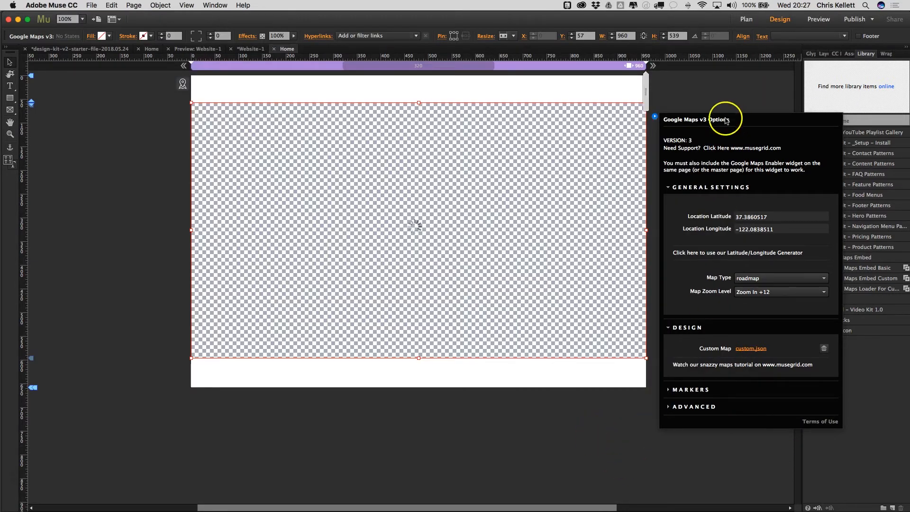
# Preview the page and pan around the map to inspect the Blue Essence styling
pyautogui.click(822, 19)
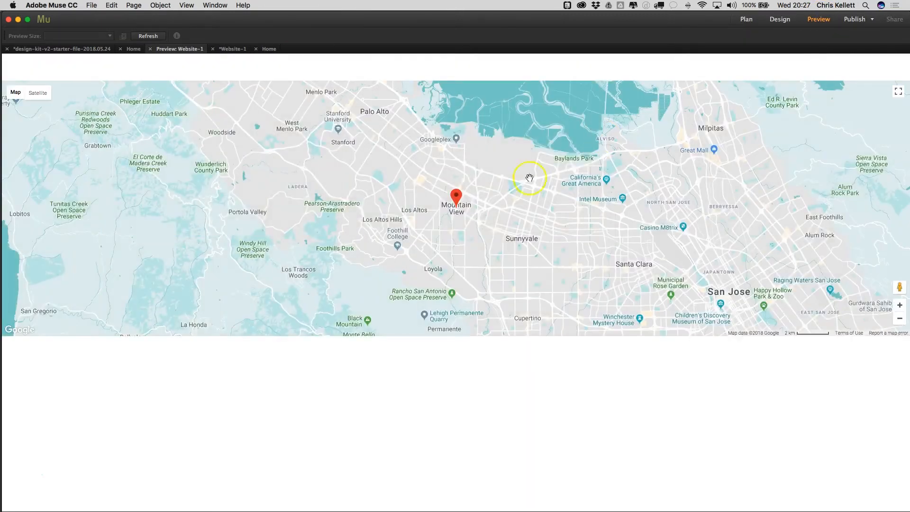
pyautogui.moveTo(577, 204); pyautogui.dragTo(538, 327)
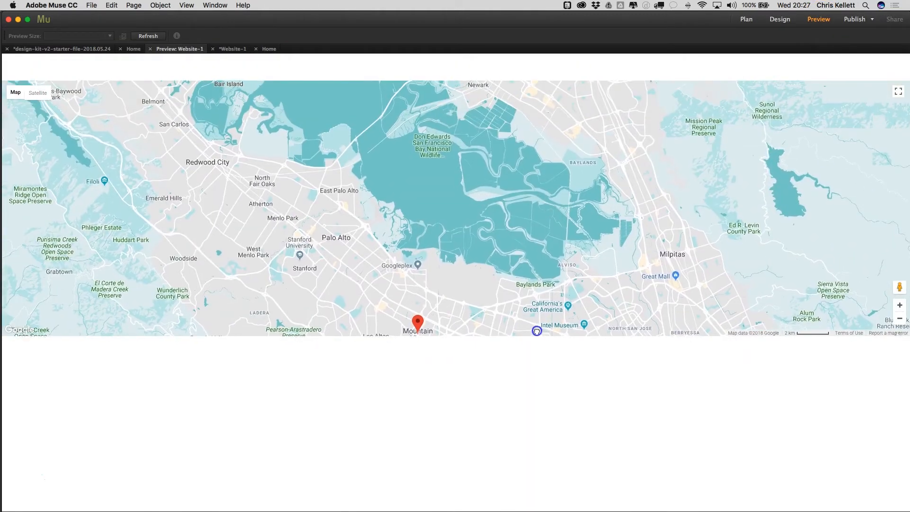
pyautogui.moveTo(532, 226); pyautogui.dragTo(503, 284)
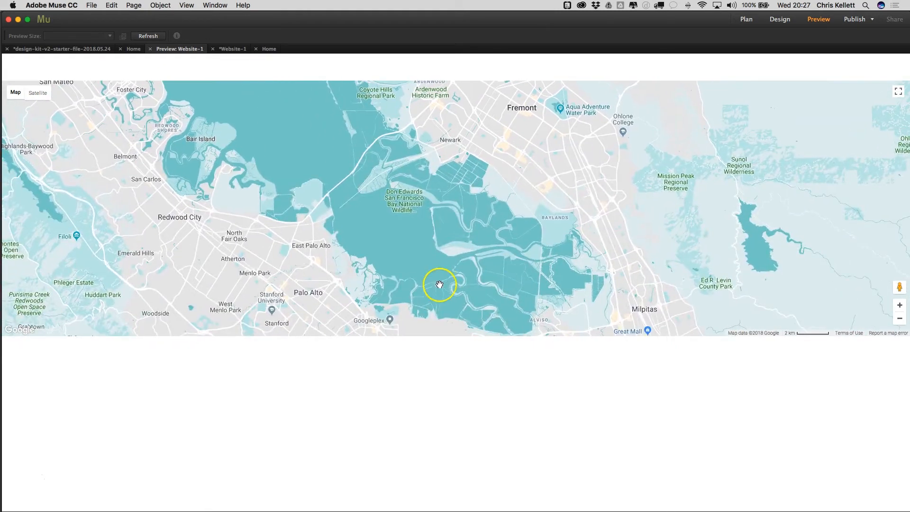
pyautogui.moveTo(437, 286); pyautogui.dragTo(452, 260)
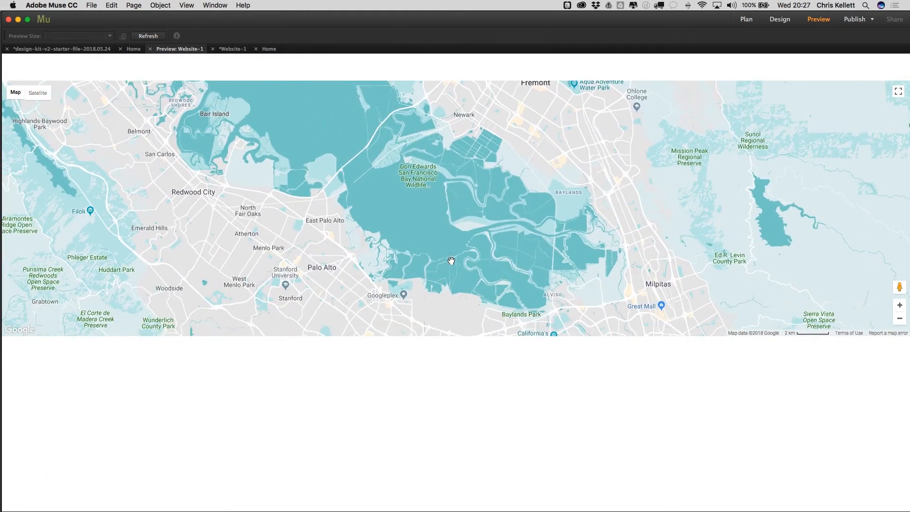
pyautogui.click(406, 222)
pyautogui.moveTo(323, 153); pyautogui.dragTo(333, 220)
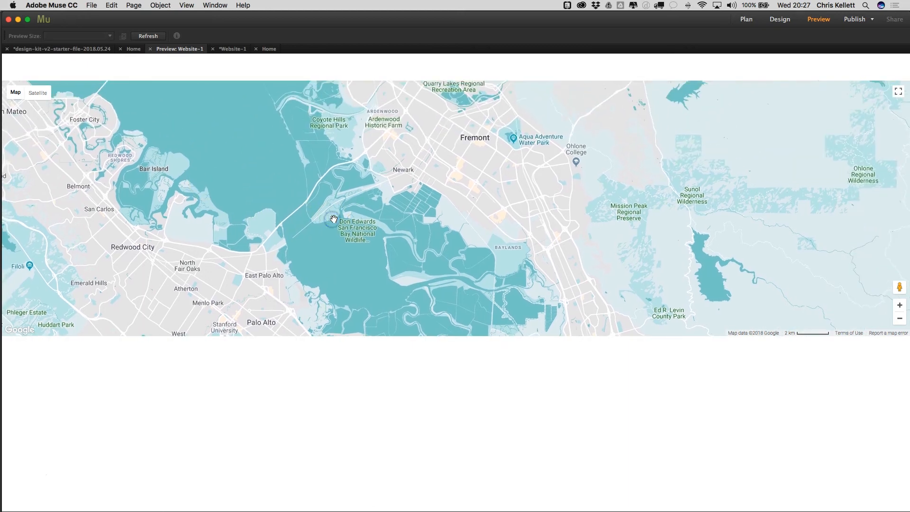